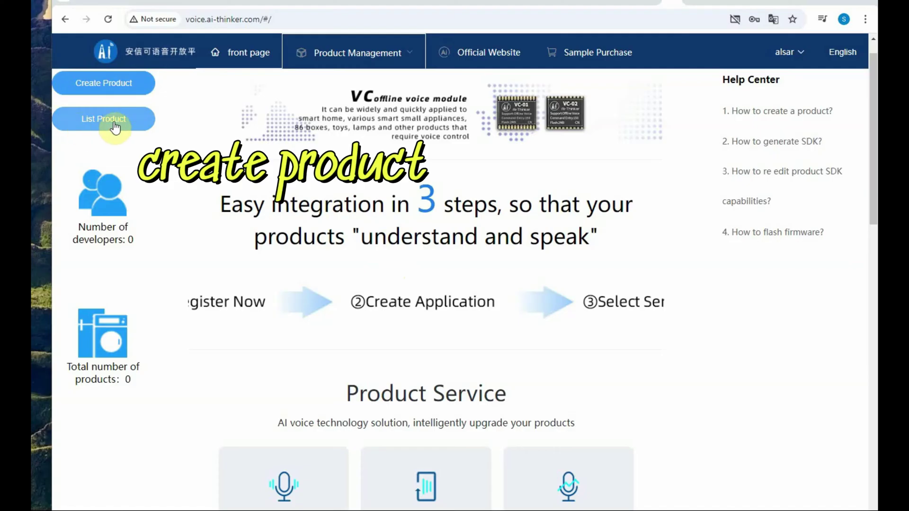
Start a new product, browse the Lamps, Switch, Socket and Appliance categories, settle on Lamps, and change the site language.
click(97, 85)
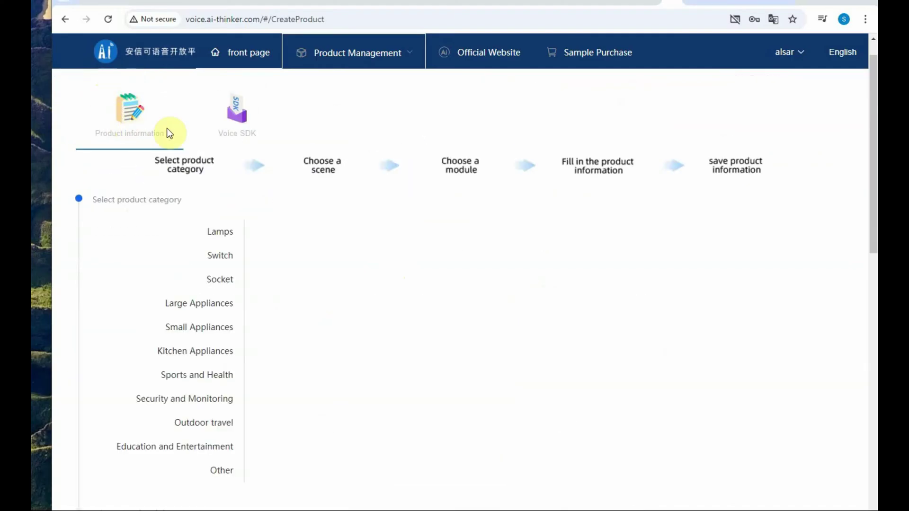
click(216, 240)
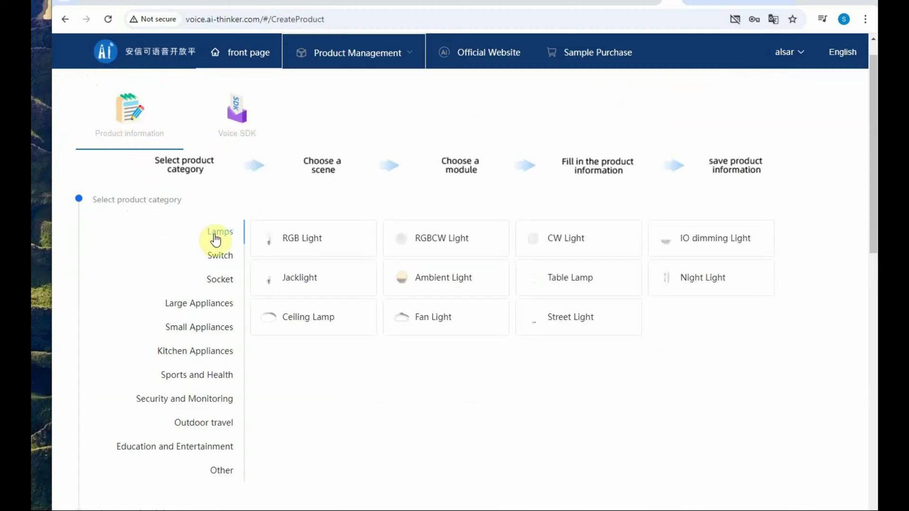
click(216, 257)
click(217, 283)
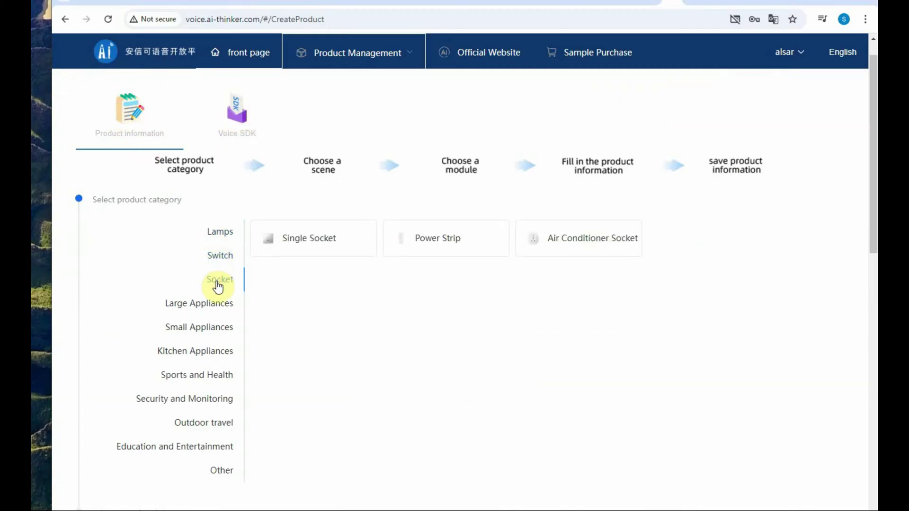
click(219, 303)
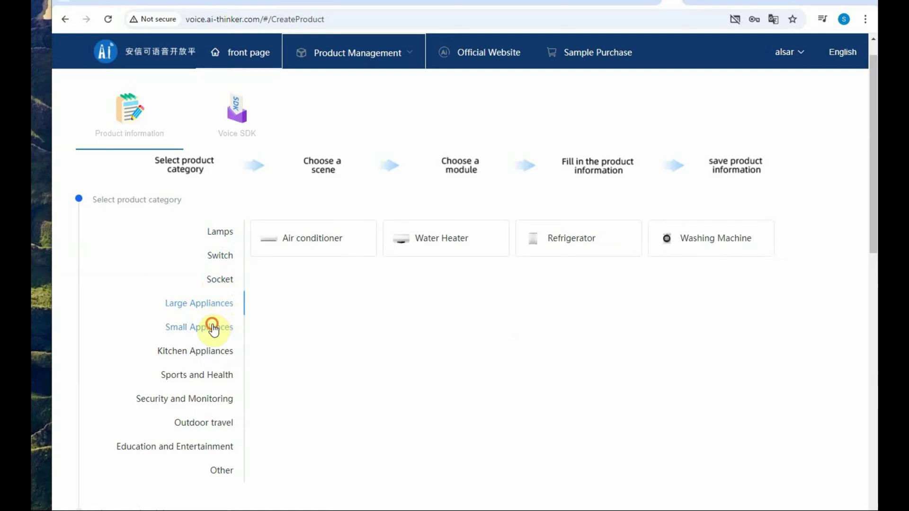
click(212, 327)
click(225, 233)
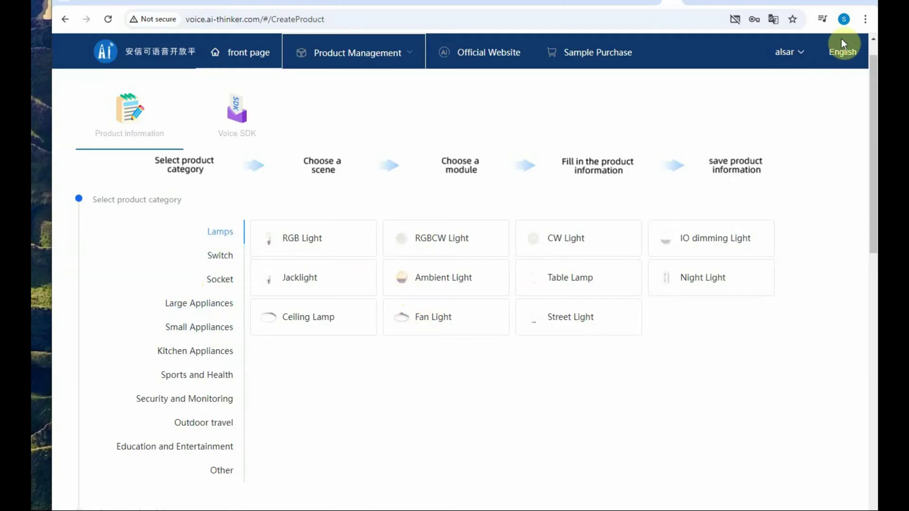
click(841, 57)
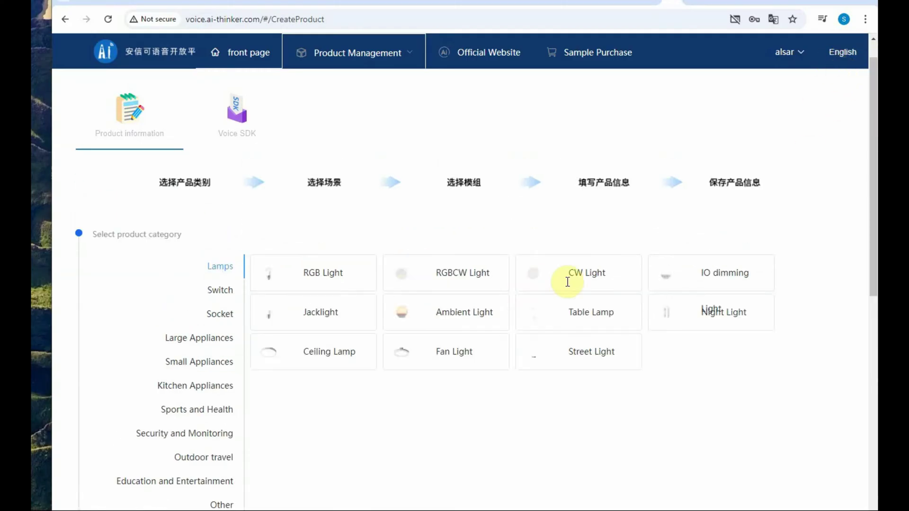
Choose Fan Light as the category, the Offline scene, and the VC-02 module.
click(440, 354)
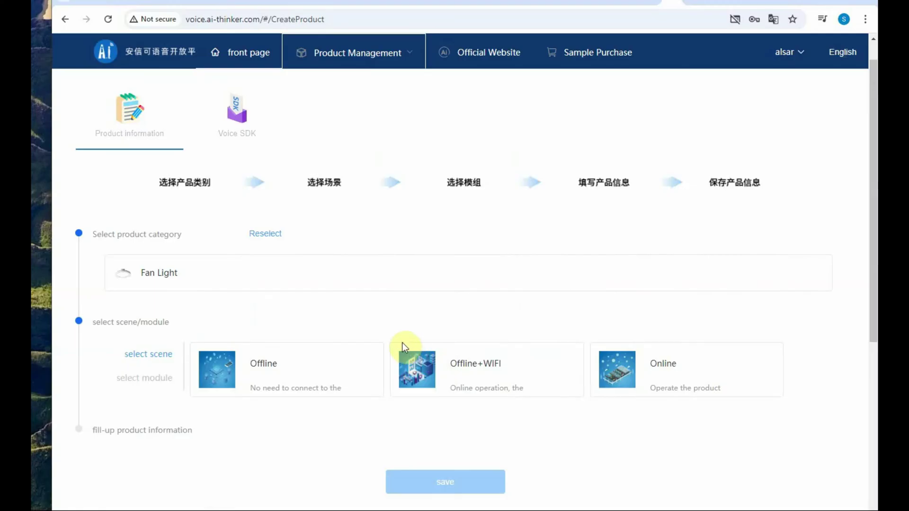
scroll(417, 297, down, 1)
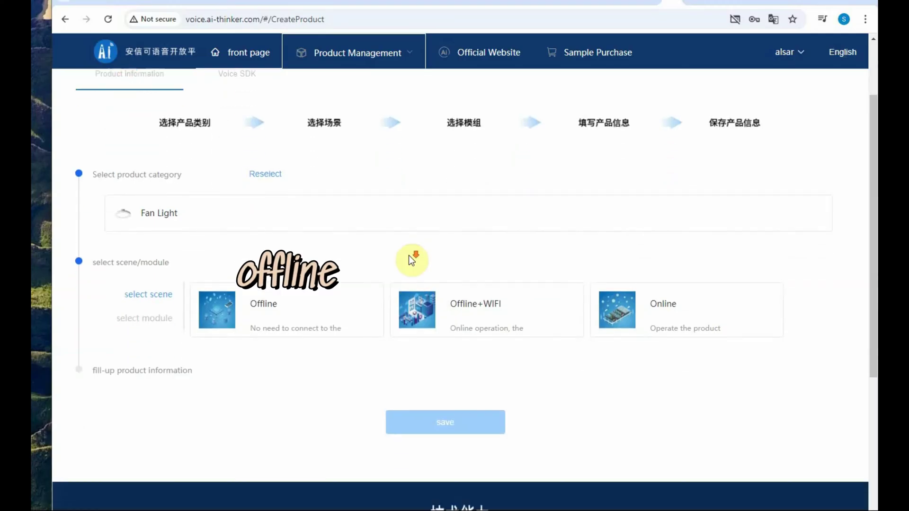
click(255, 311)
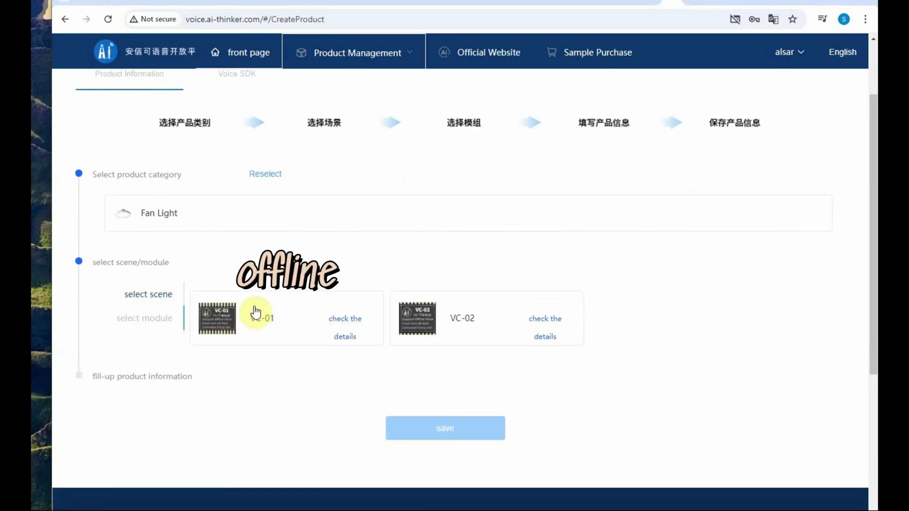
scroll(244, 310, down, 2)
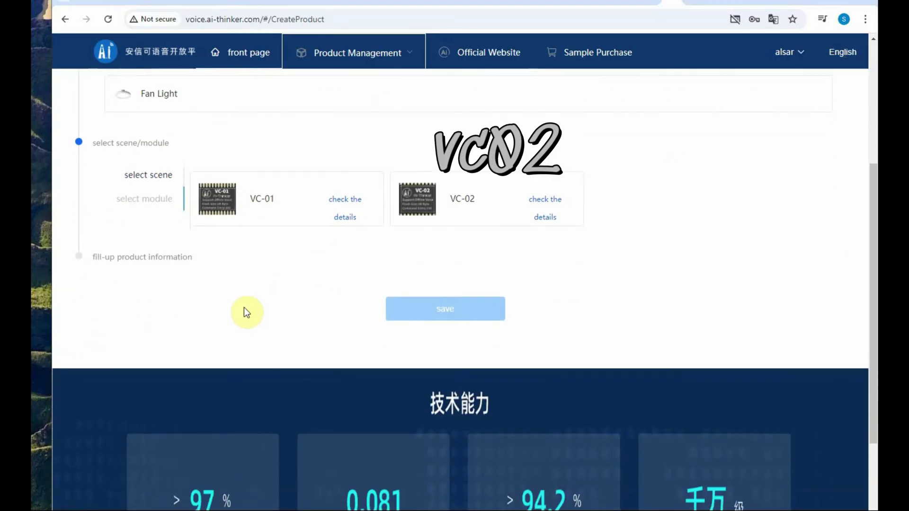
click(426, 200)
Name the product vc02HomeAuto and set its language to English, with the site back in English.
click(220, 318)
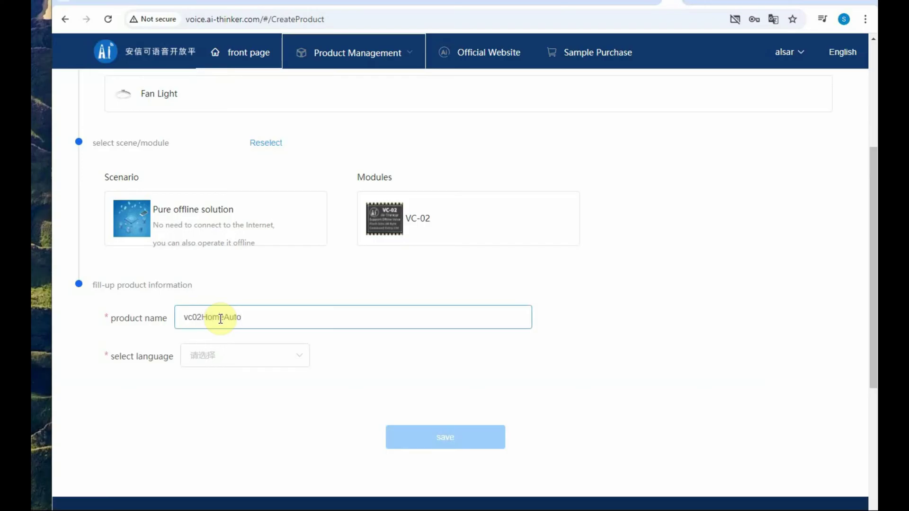
click(215, 363)
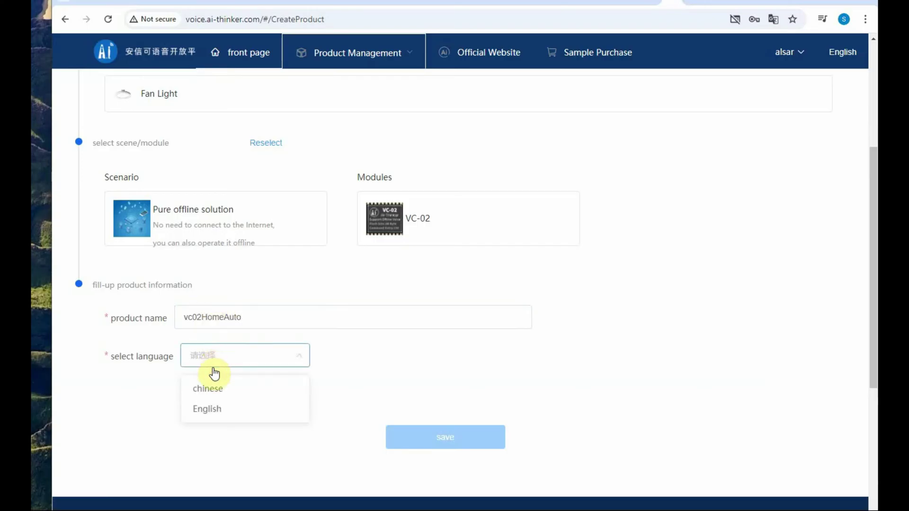
click(209, 410)
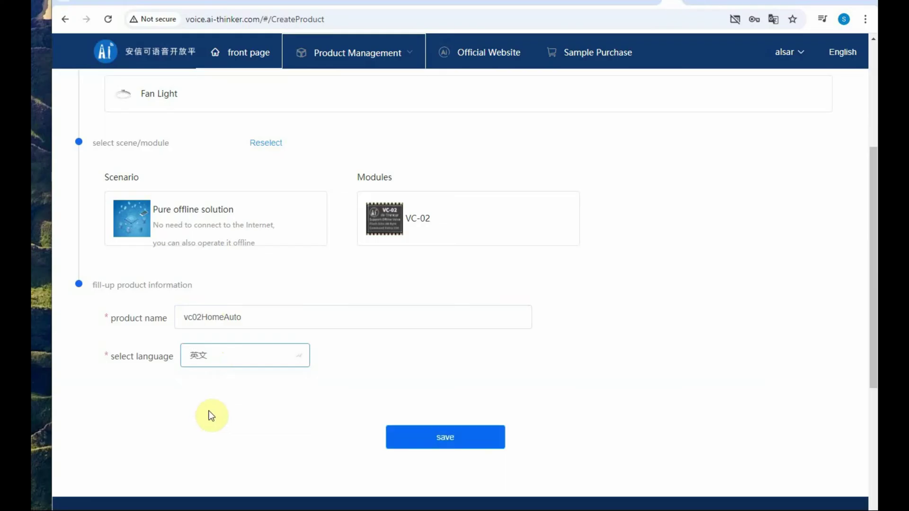
click(843, 52)
scroll(424, 356, down, 1)
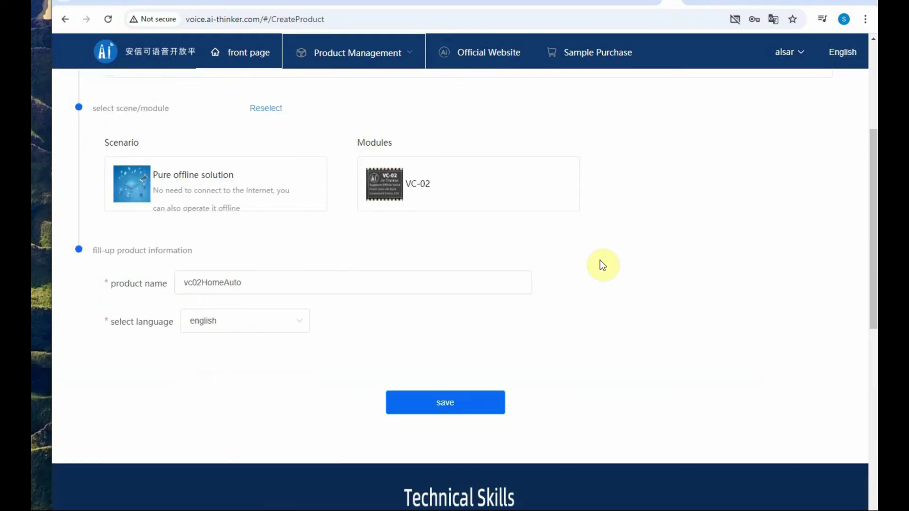
click(259, 324)
click(210, 372)
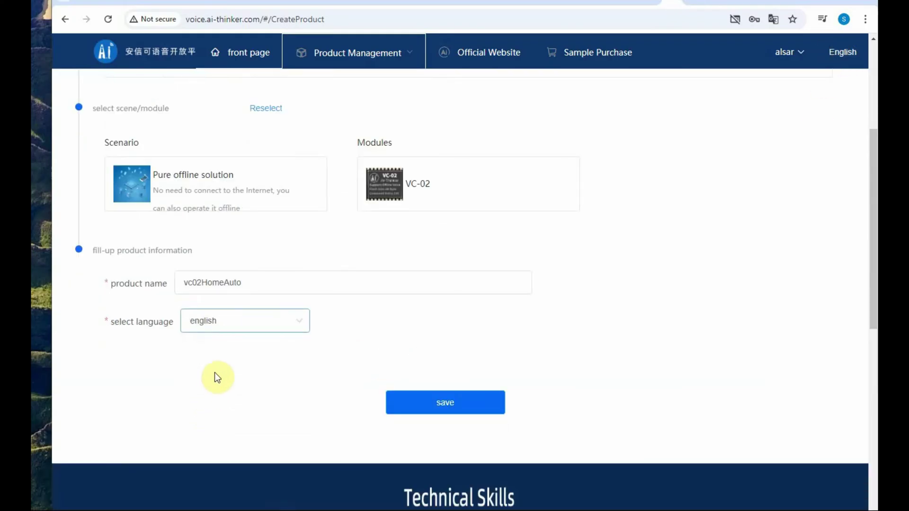
Save the product and inspect pin 1's function options, leaving it unchanged.
click(416, 408)
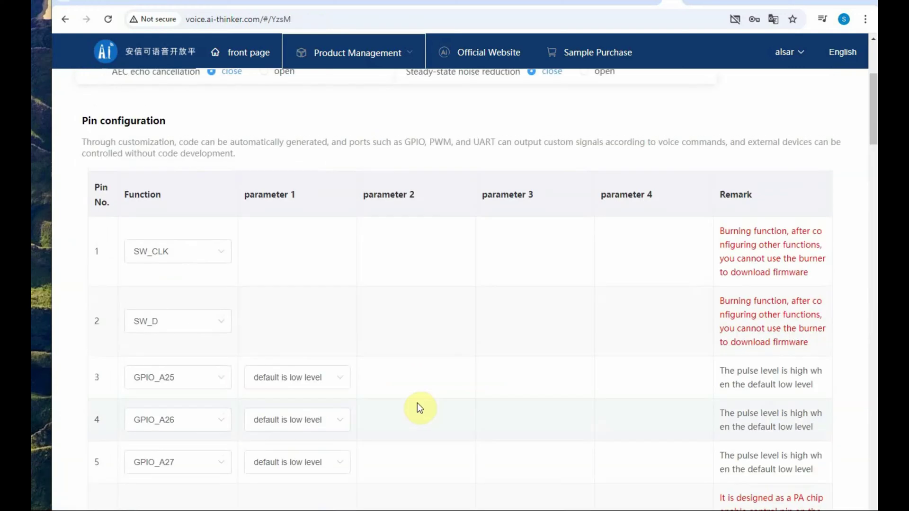
scroll(298, 265, down, 1)
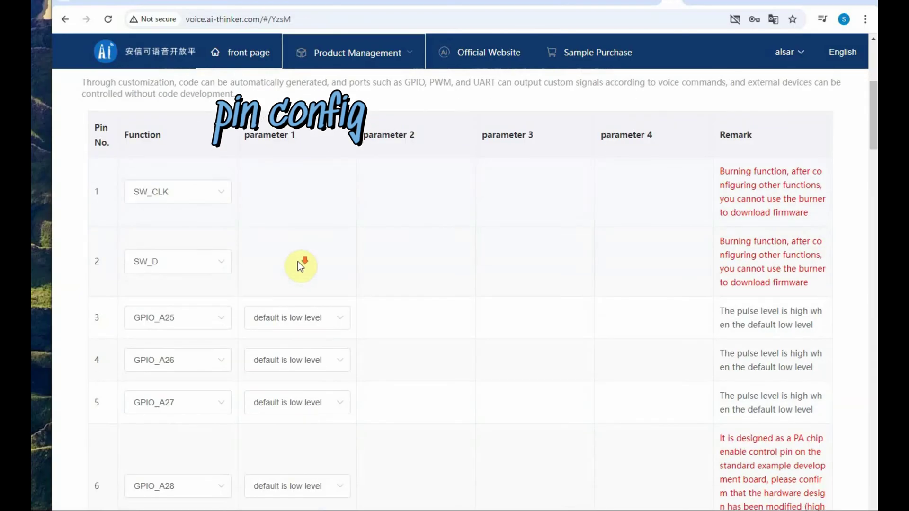
click(187, 198)
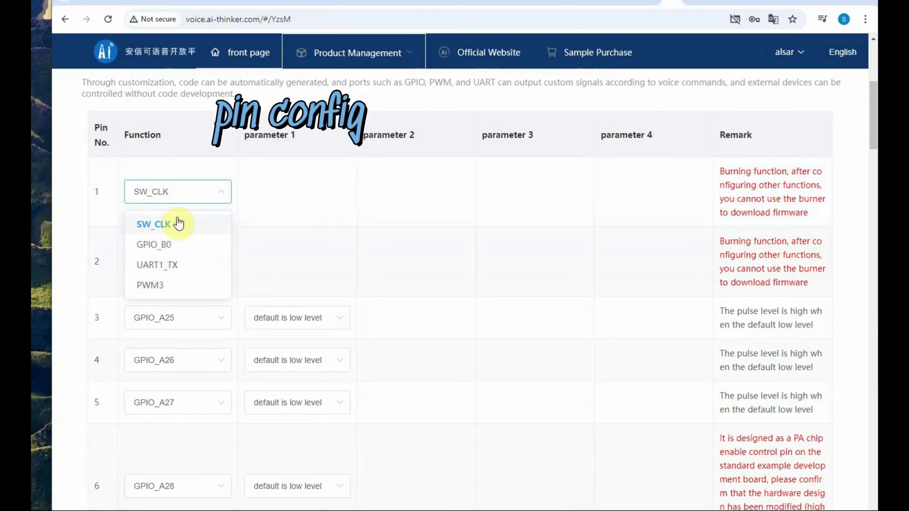
click(279, 213)
Compare the pin table against the VC-02 pinout diagram.
scroll(288, 206, up, 1)
key(alt+Tab)
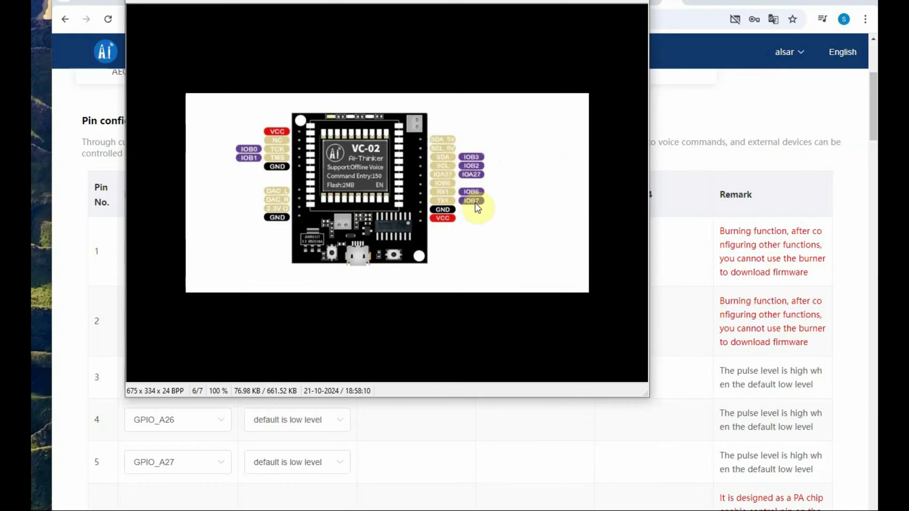
key(Escape)
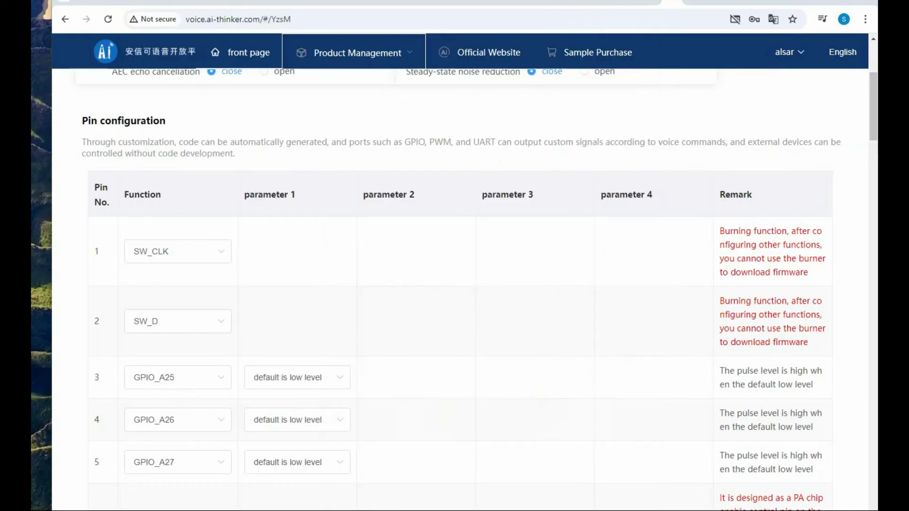
Check pin 22, keeping it as GPIO_B3 with default low level.
scroll(377, 299, down, 10)
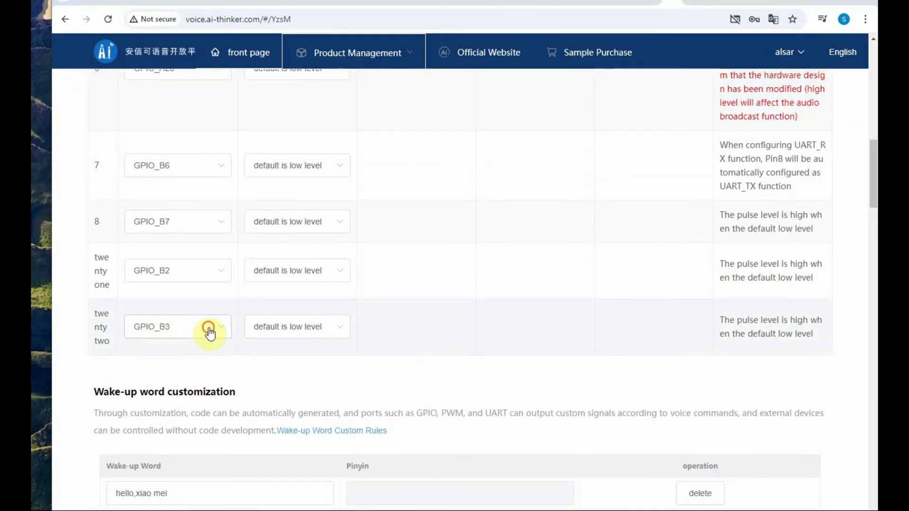
click(209, 331)
click(163, 358)
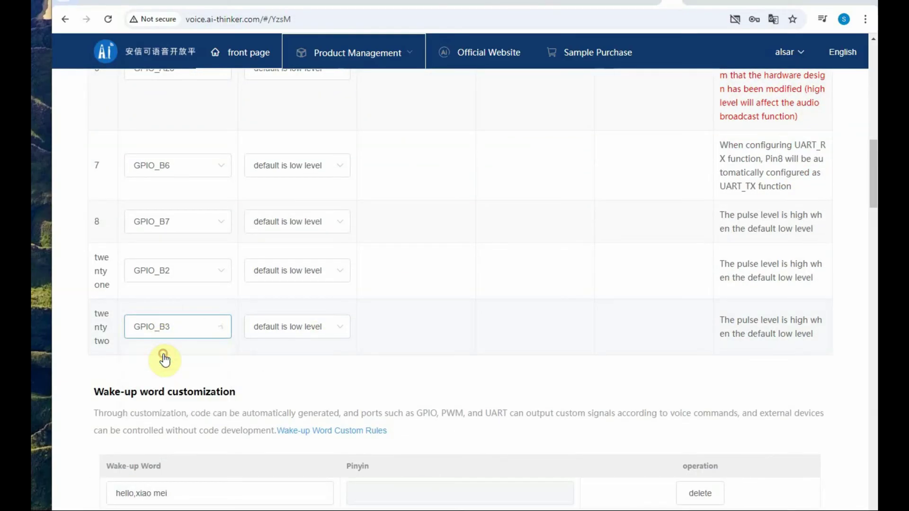
click(290, 325)
click(305, 327)
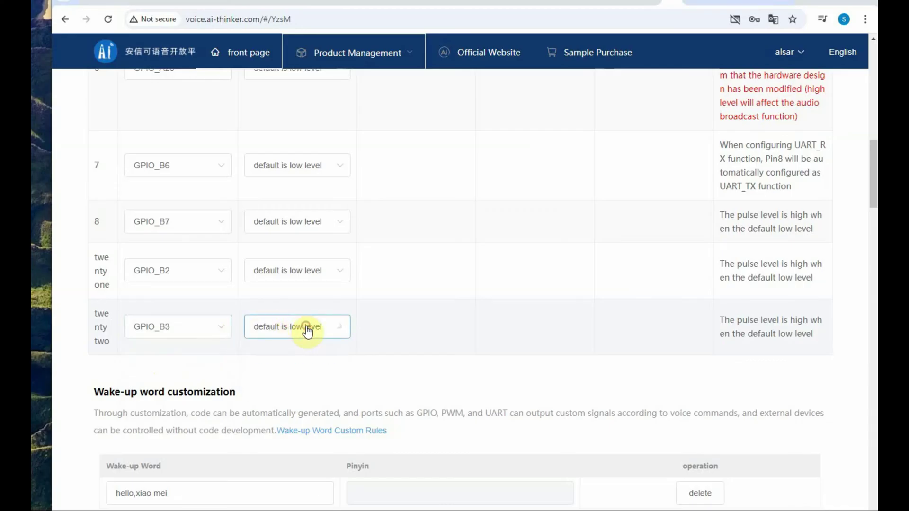
Set pin 8's function to UART1_TX.
scroll(284, 312, up, 1)
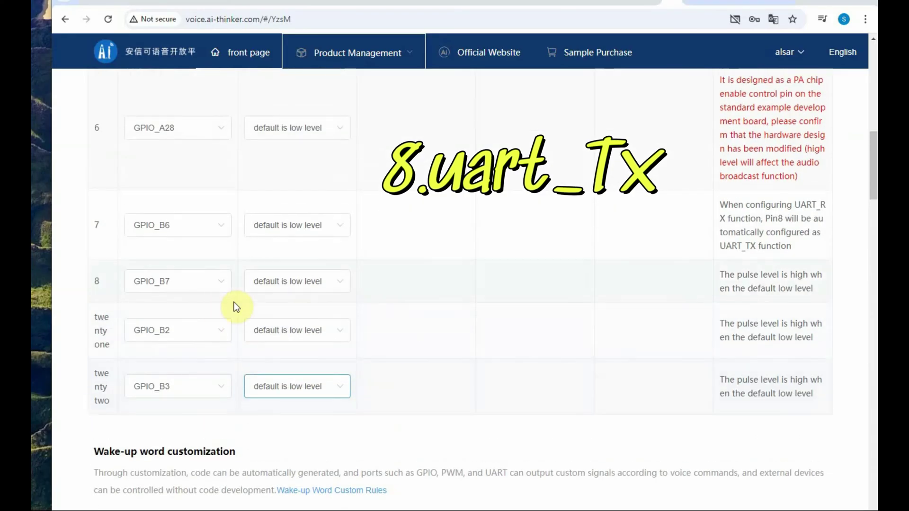
click(190, 292)
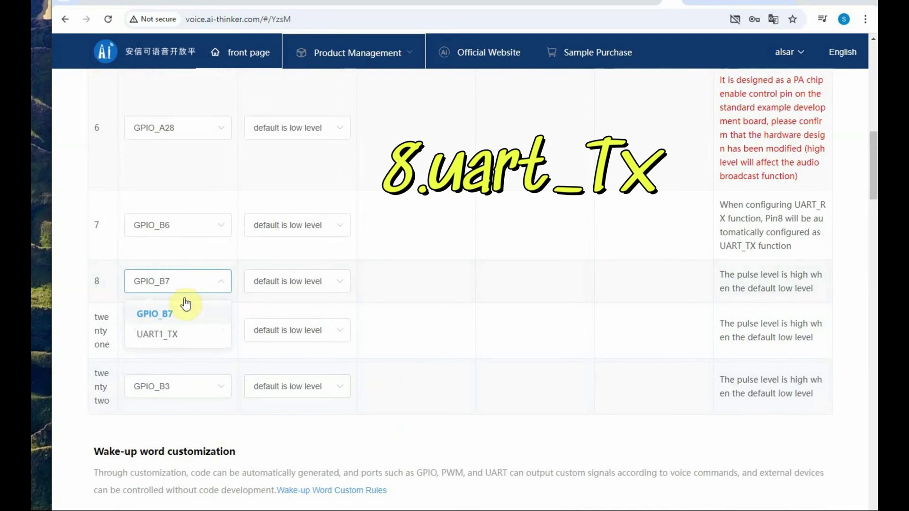
click(159, 337)
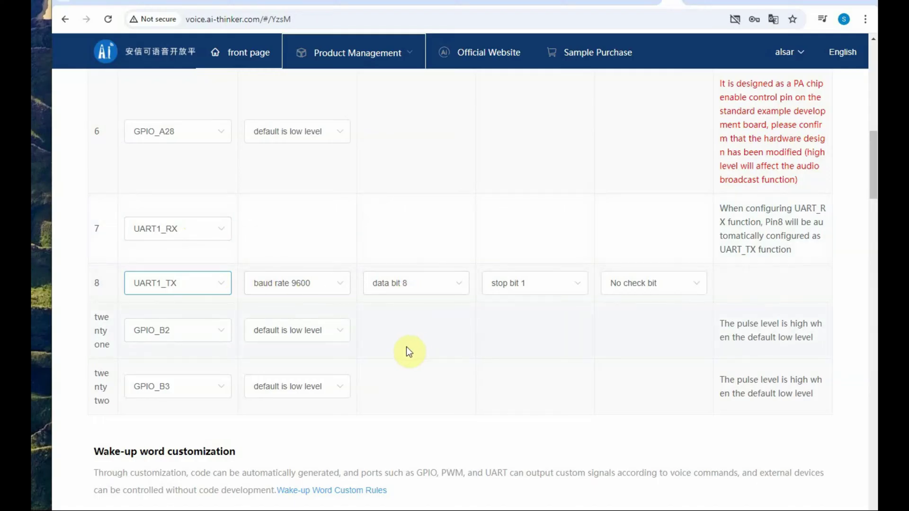
scroll(407, 348, up, 9)
Replace the existing wake-up word with 'ni hao'.
drag(81, 123, 175, 129)
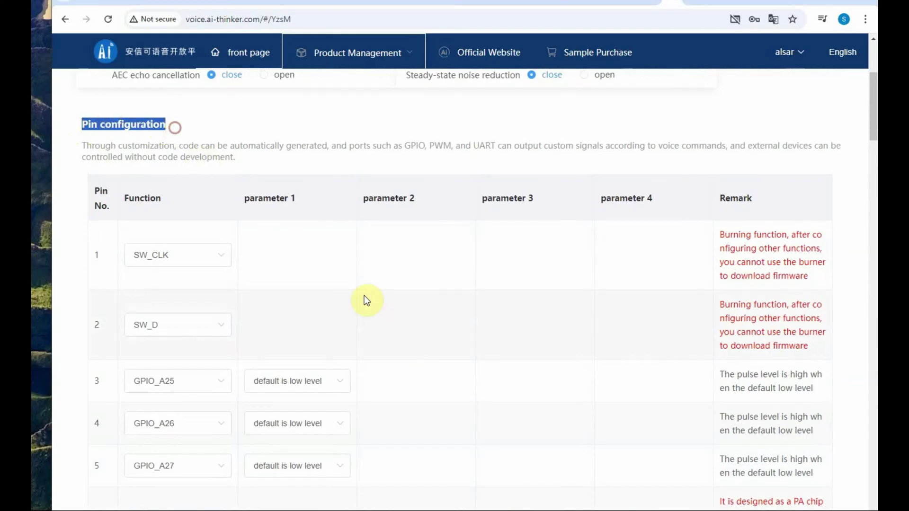
scroll(365, 296, down, 11)
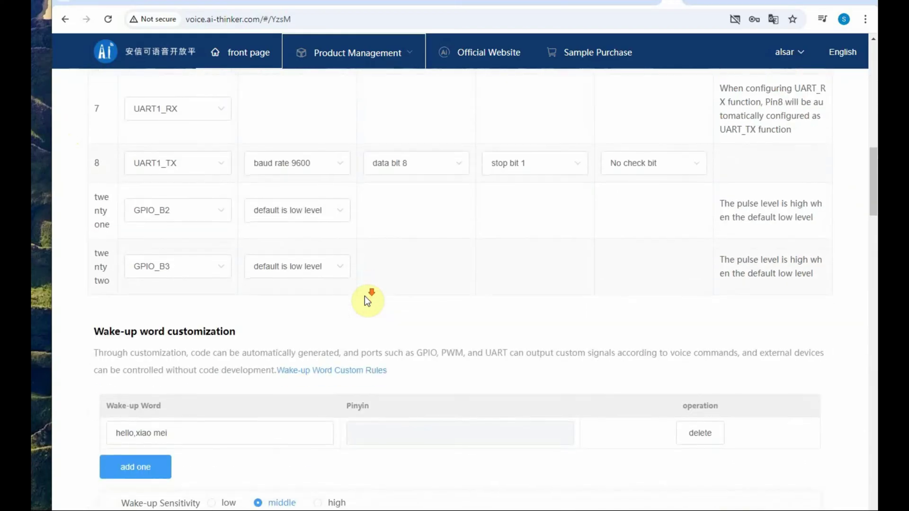
scroll(367, 299, down, 2)
triple_click(192, 315)
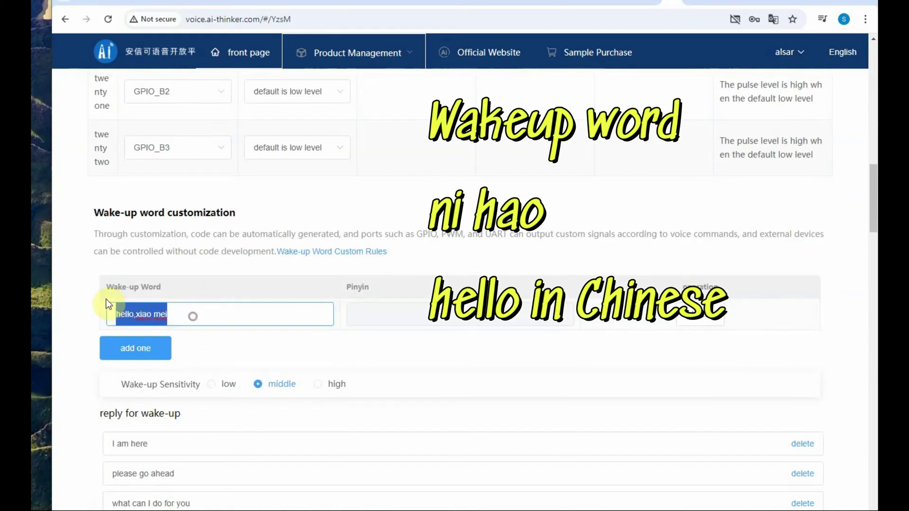
text(ni hao)
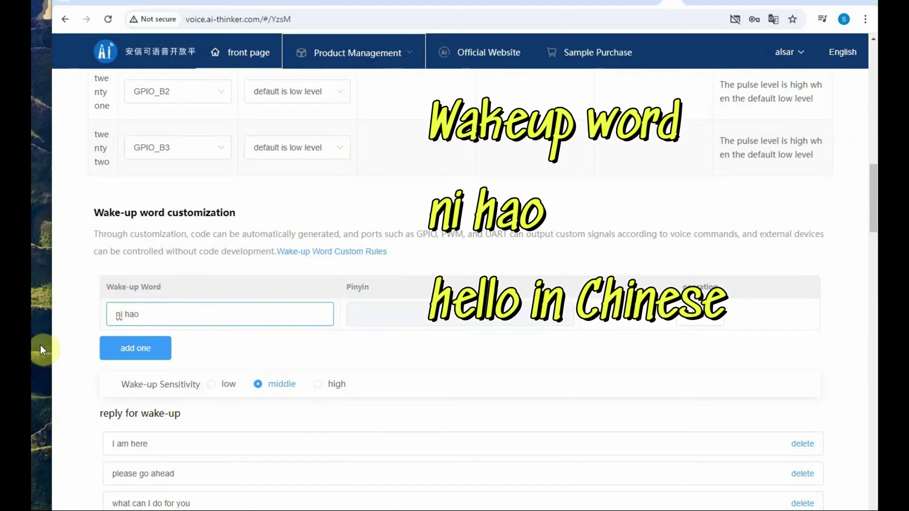
Add a second wake-up word 'hai' and set wake-up sensitivity to high.
click(136, 348)
click(140, 348)
text(hal)
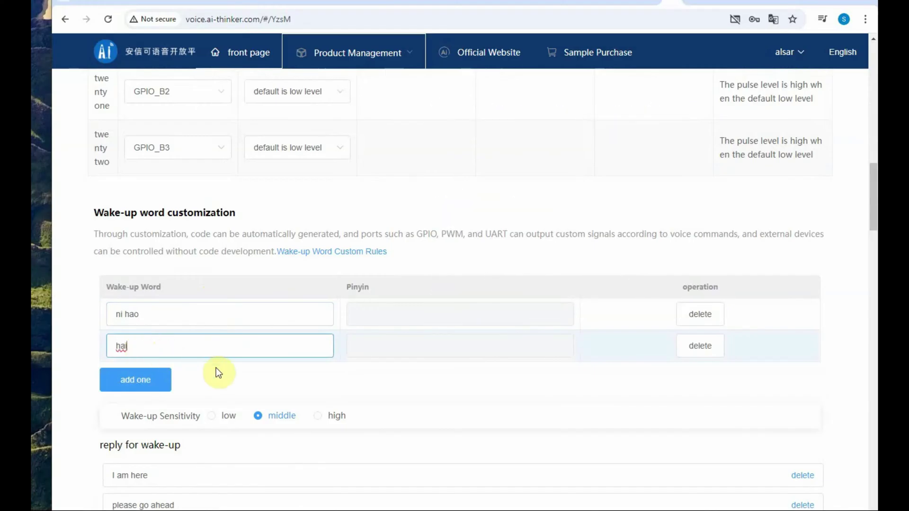
scroll(217, 370, down, 1)
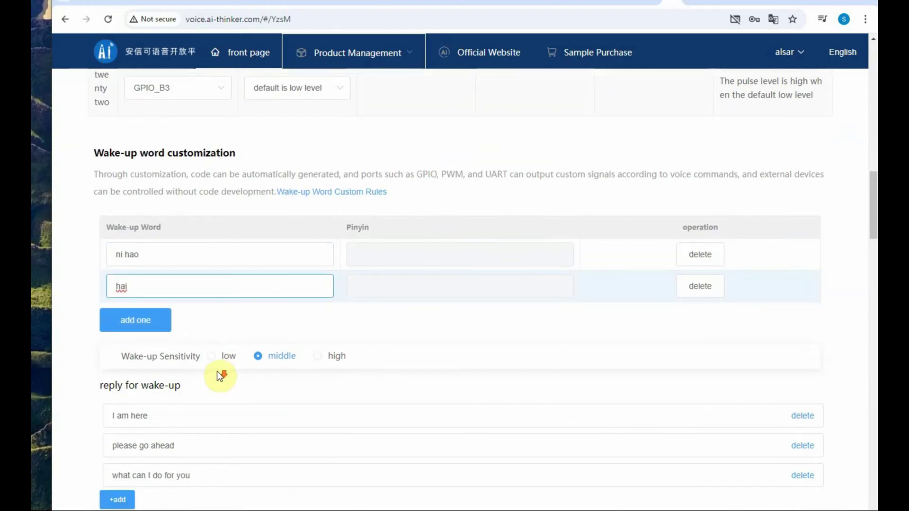
click(320, 358)
Select the wake-up replies 'I am here', 'please go ahead' and 'what can I do for you'.
scroll(322, 362, down, 2)
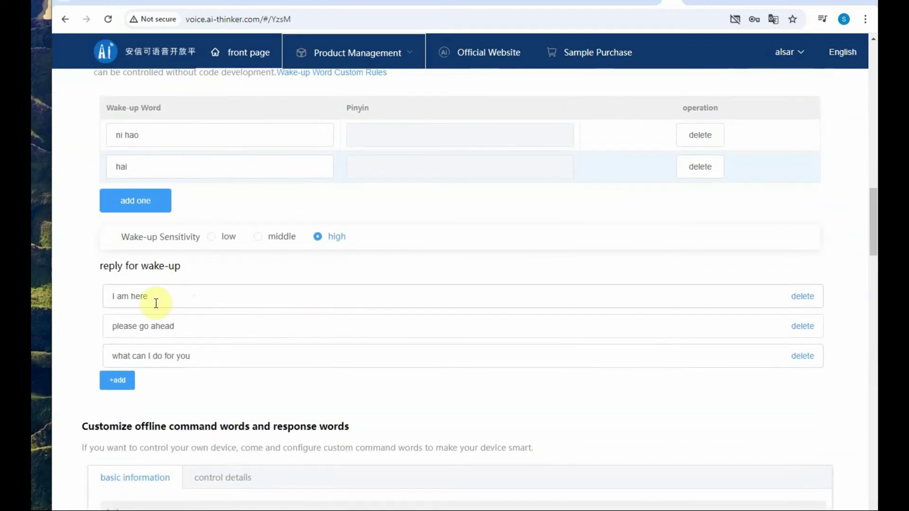
drag(156, 303, 53, 298)
drag(180, 330, 90, 328)
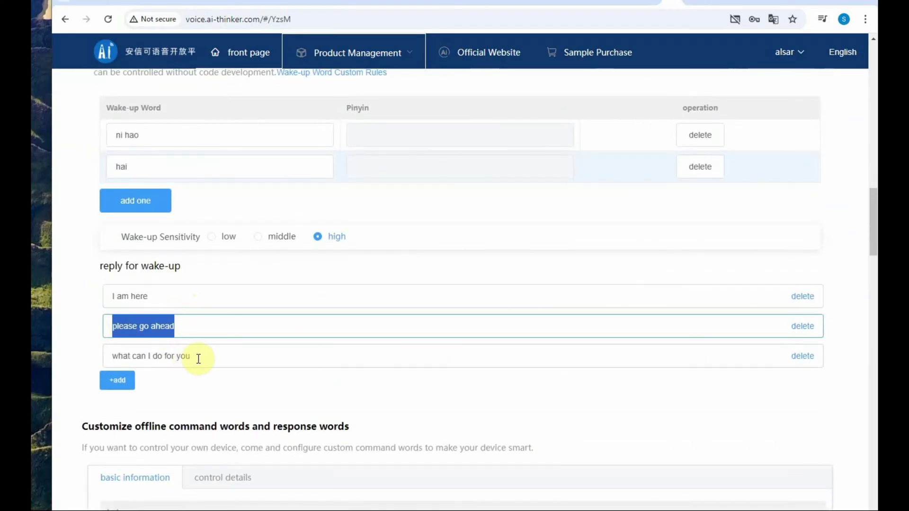
drag(201, 358, 82, 361)
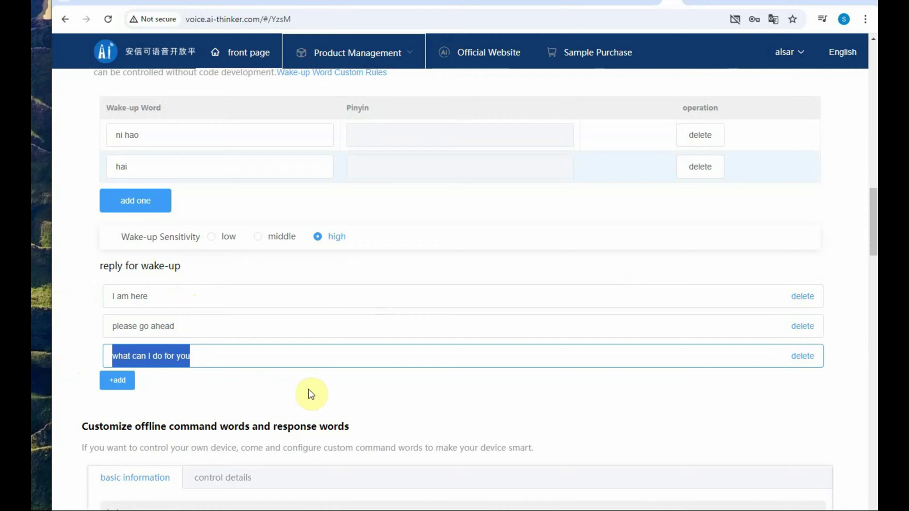
scroll(324, 387, down, 1)
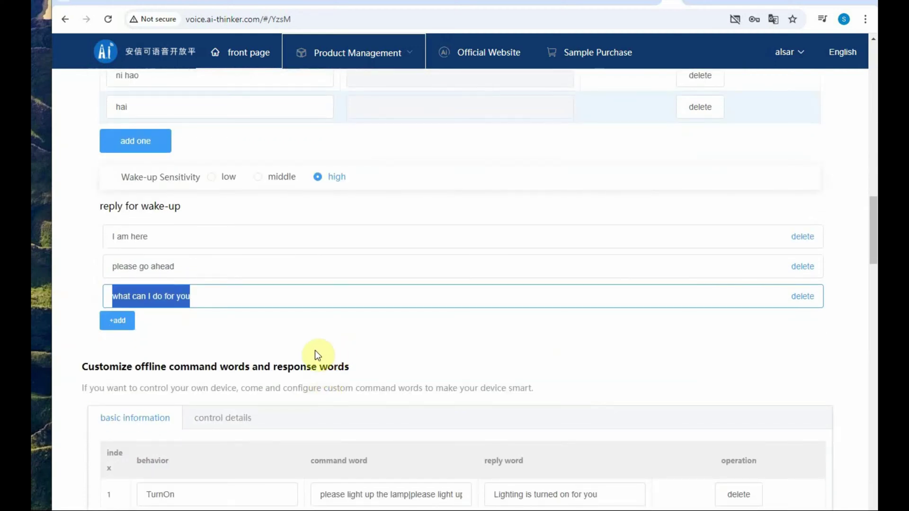
Edit the first command to LedOn with command word 'led on' and reply 'Red LED is ON'.
scroll(272, 357, down, 3)
drag(83, 187, 387, 191)
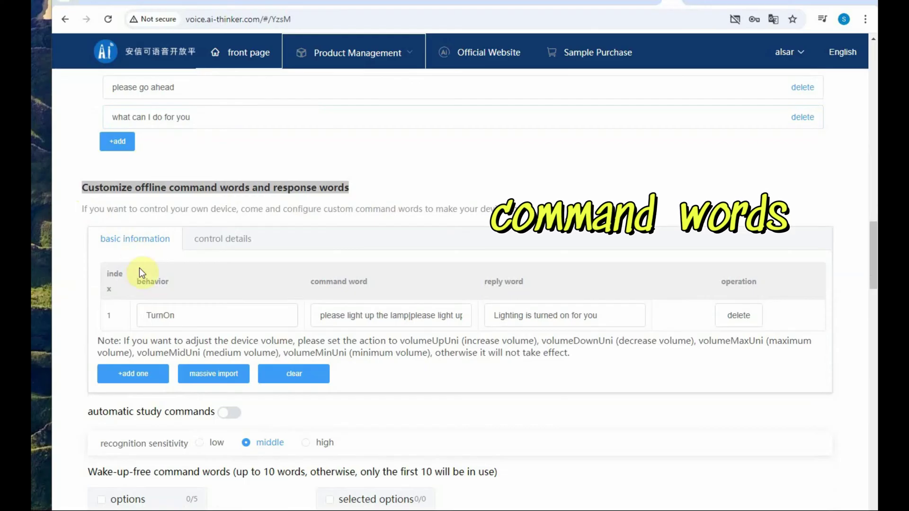
click(184, 316)
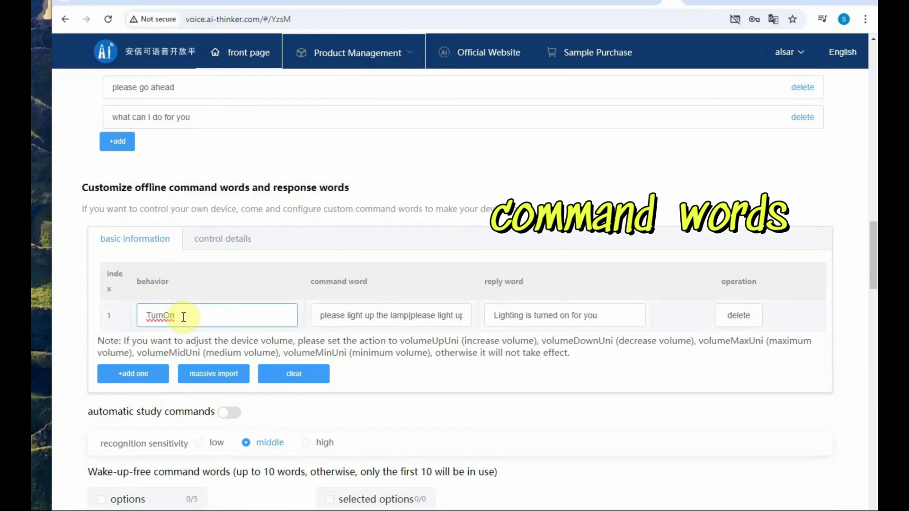
key(BackSpace)
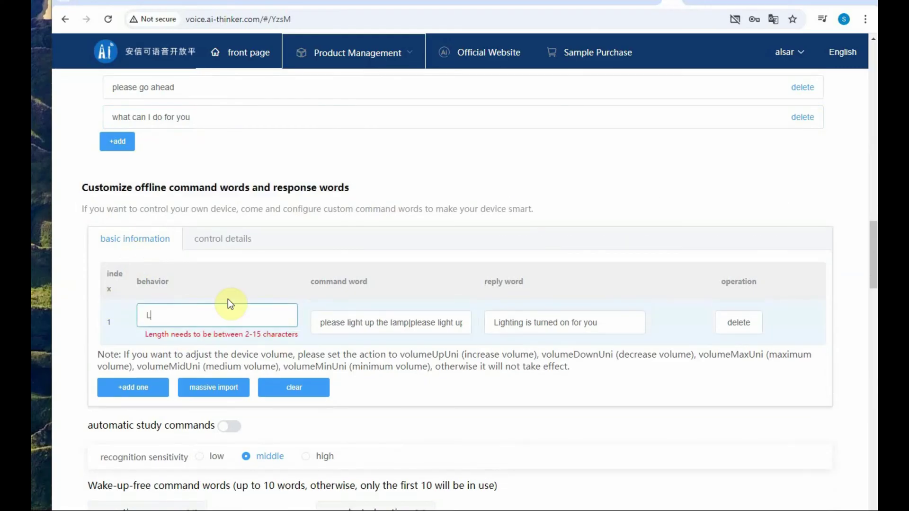
text(LedOn)
drag(317, 322, 481, 327)
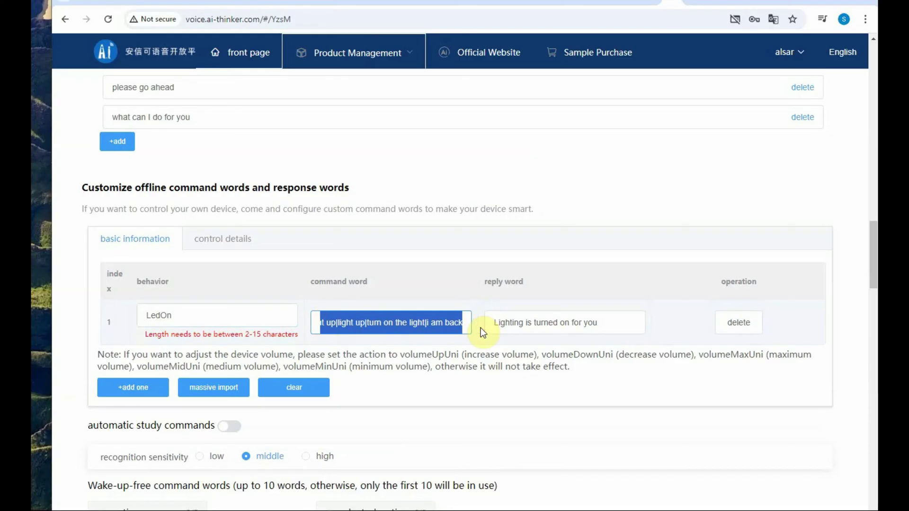
key(BackSpace)
text(led on)
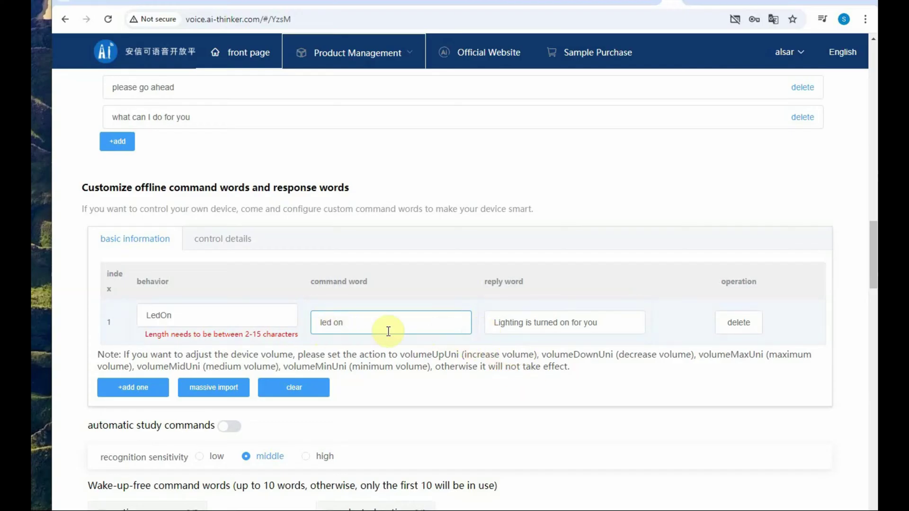
triple_click(604, 323)
text(Red LED is ON)
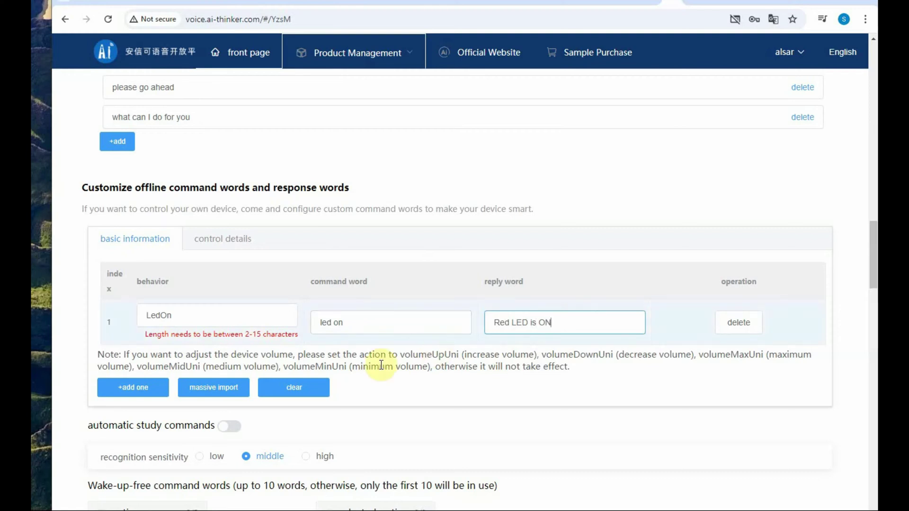
drag(561, 324, 479, 328)
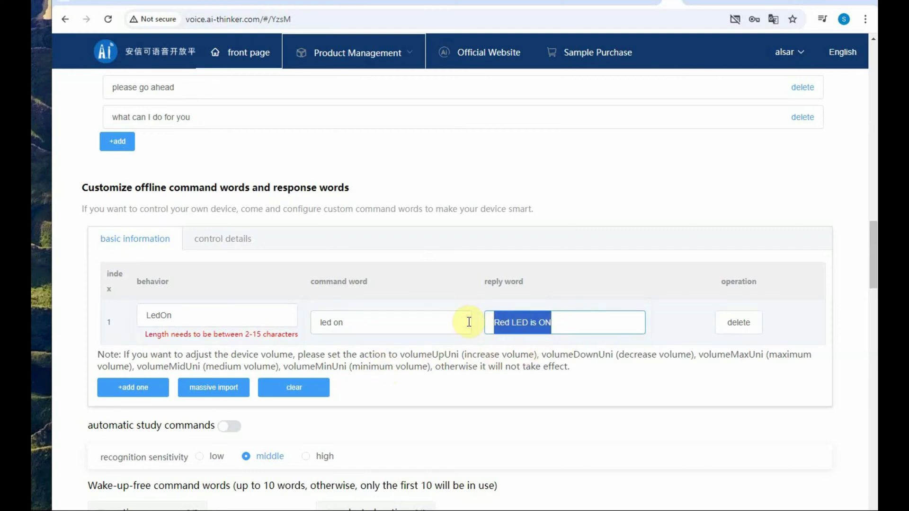
Add a second command row for LED off with command word 'led off'.
click(127, 387)
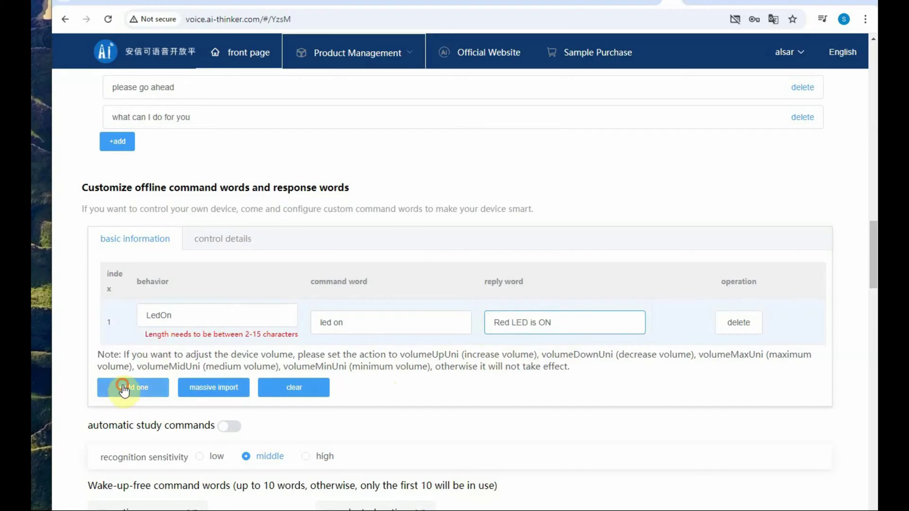
click(171, 361)
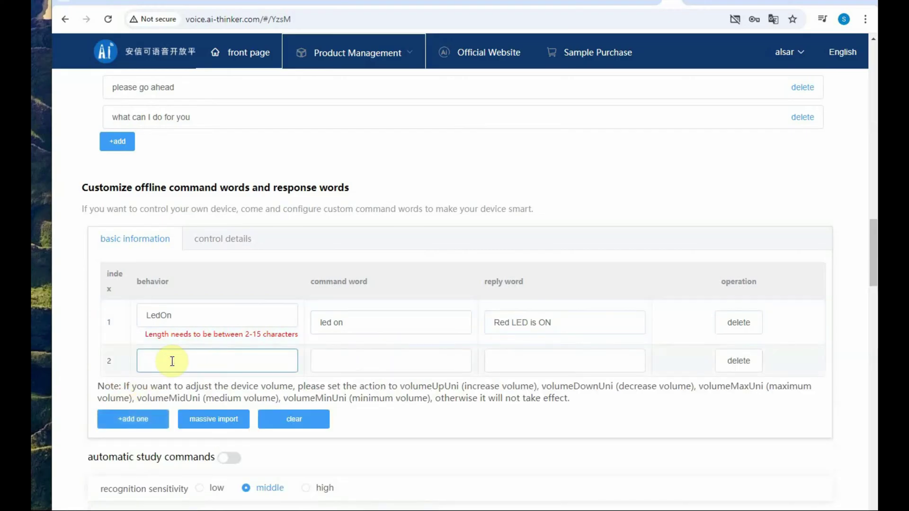
text(LedOff)
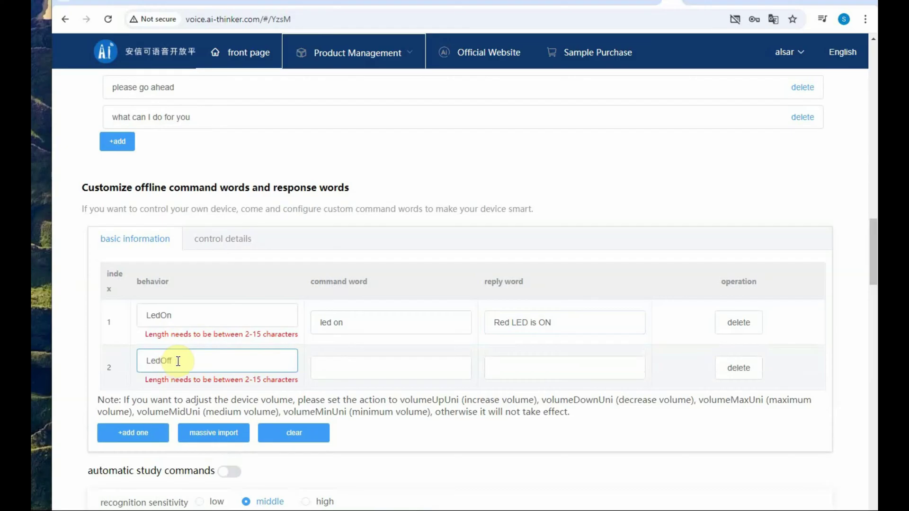
click(375, 369)
text(led off)
click(544, 371)
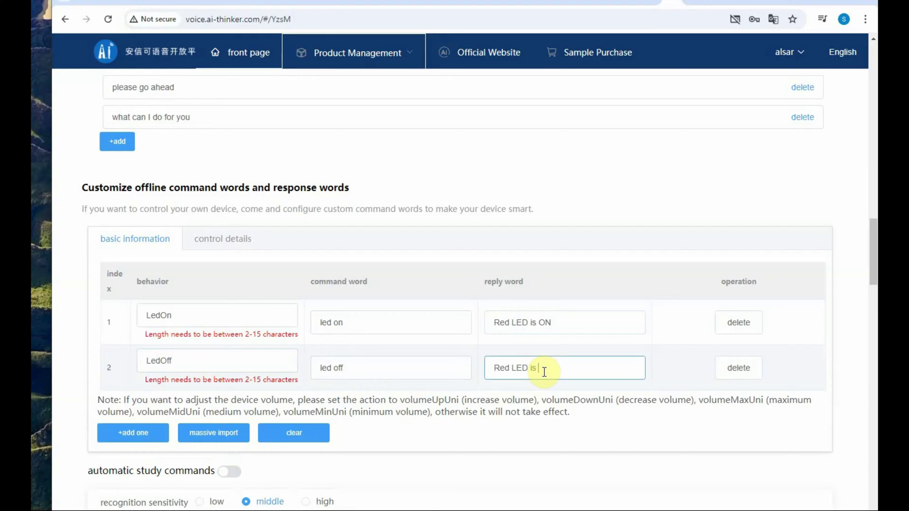
scroll(548, 374, down, 3)
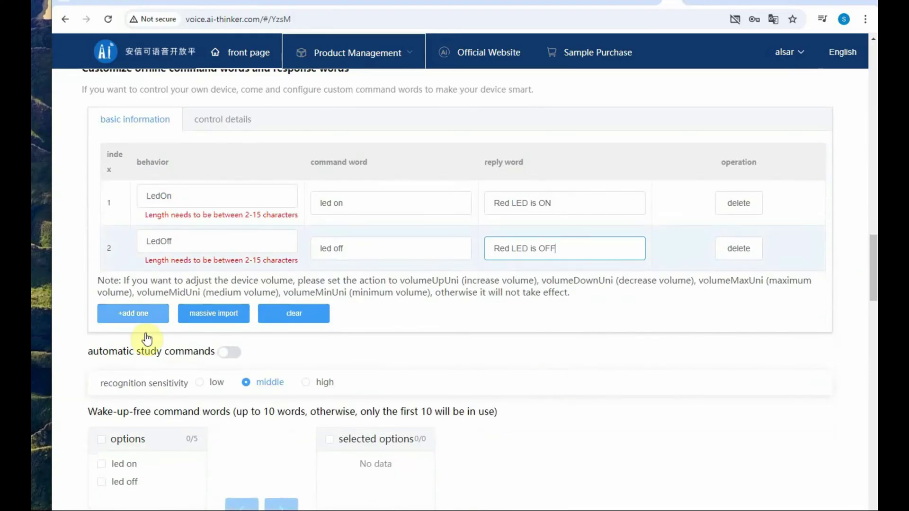
Add a third command row named LightOn with its light bulb command and pasted reply.
click(133, 314)
click(182, 287)
text(LightO)
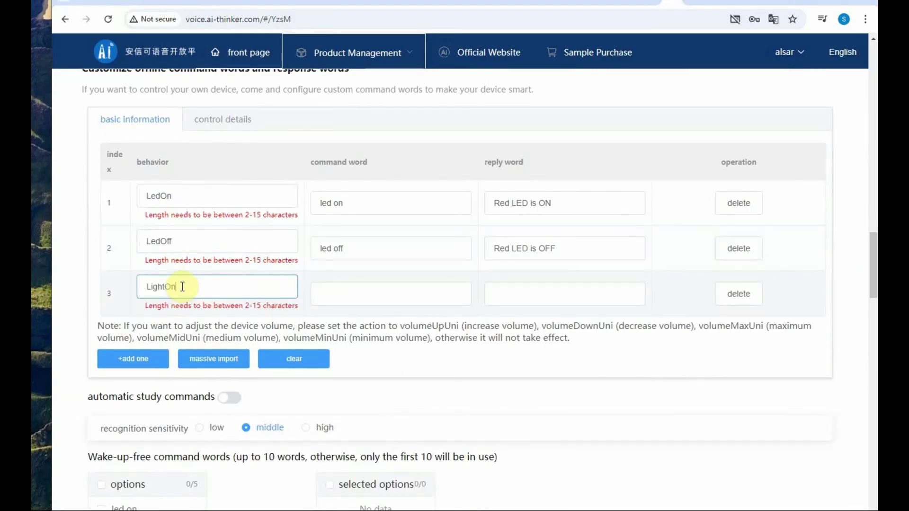
text(n)
click(354, 283)
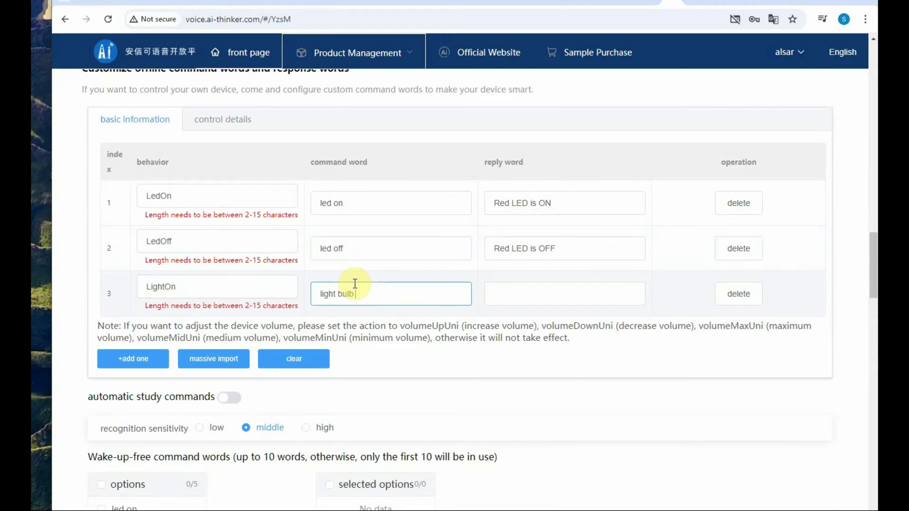
click(523, 293)
text(light bulb is switched on)
drag(582, 294, 450, 281)
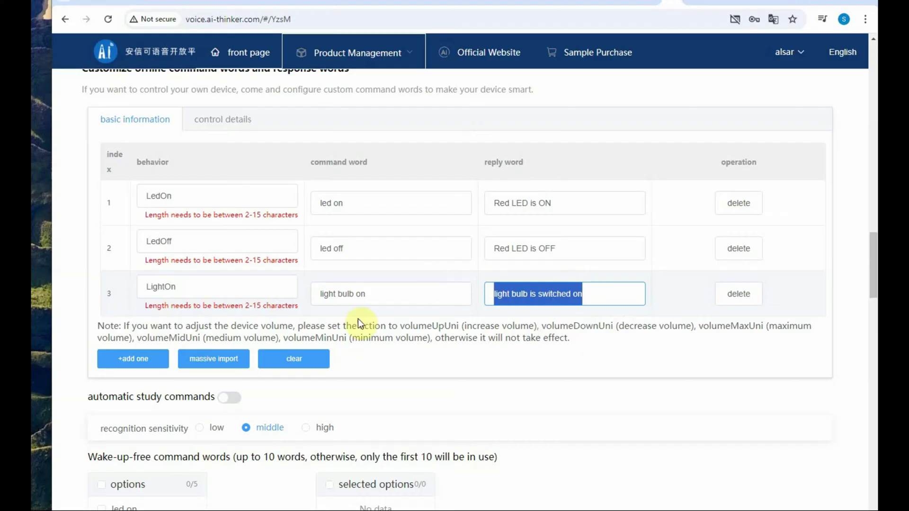
Add a fourth command row for turning the light bulb off.
click(133, 358)
click(189, 328)
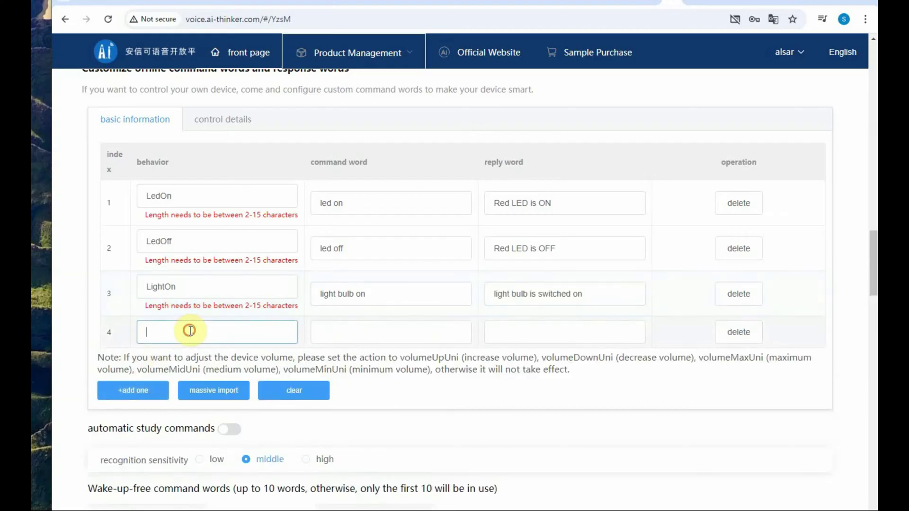
text(LightOff)
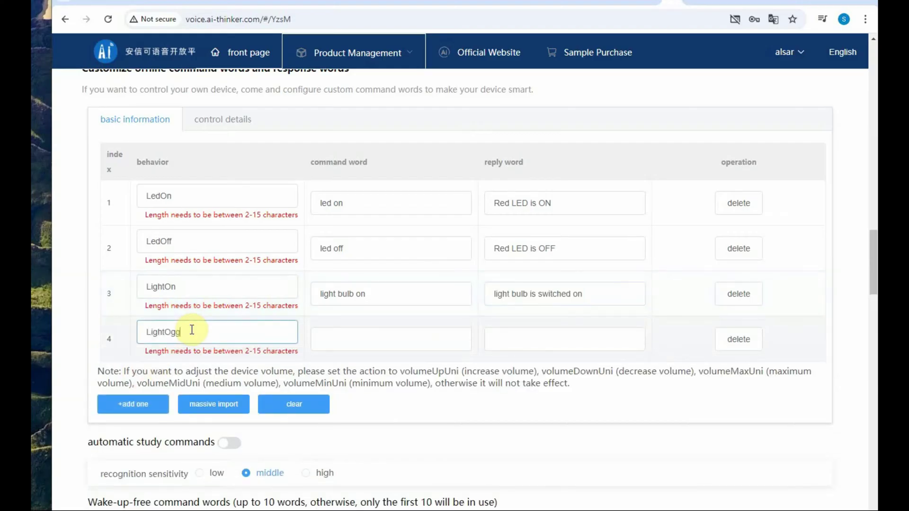
click(357, 336)
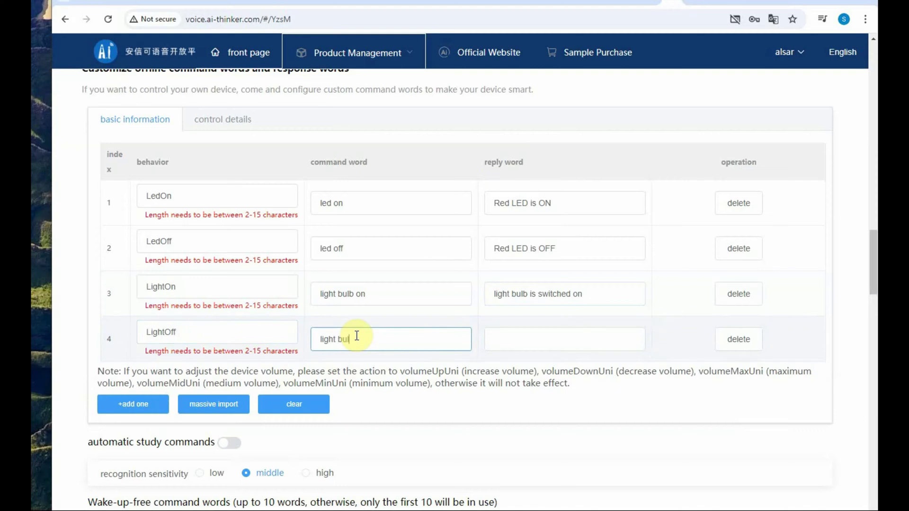
click(548, 339)
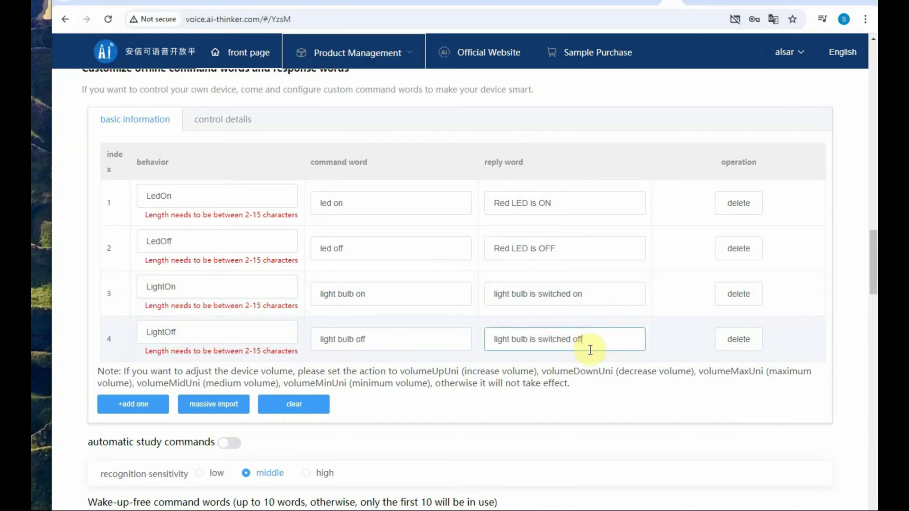
Add a fifth command row, FanOn, with its fan-on command word and reply.
click(133, 404)
click(186, 376)
text(FanOn)
click(334, 386)
text(Fan on)
click(516, 385)
text(Fan)
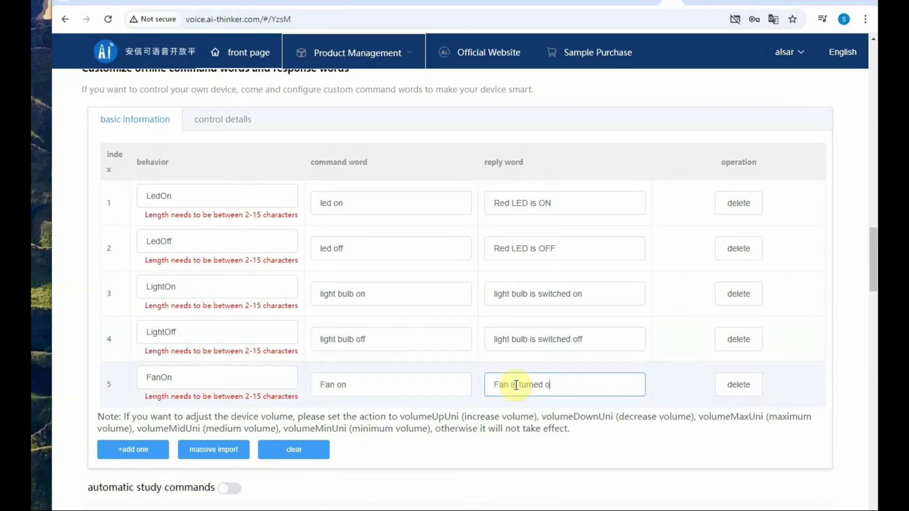
Add a sixth command row FanOff with command word 'Fan Off' and reply 'Fan is turned off'.
click(133, 449)
click(180, 418)
text(FanO)
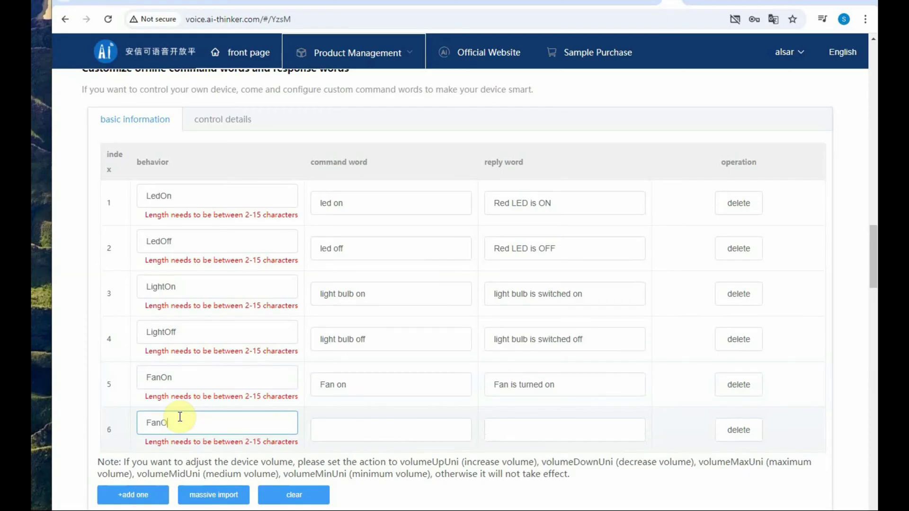
text(ff)
click(332, 430)
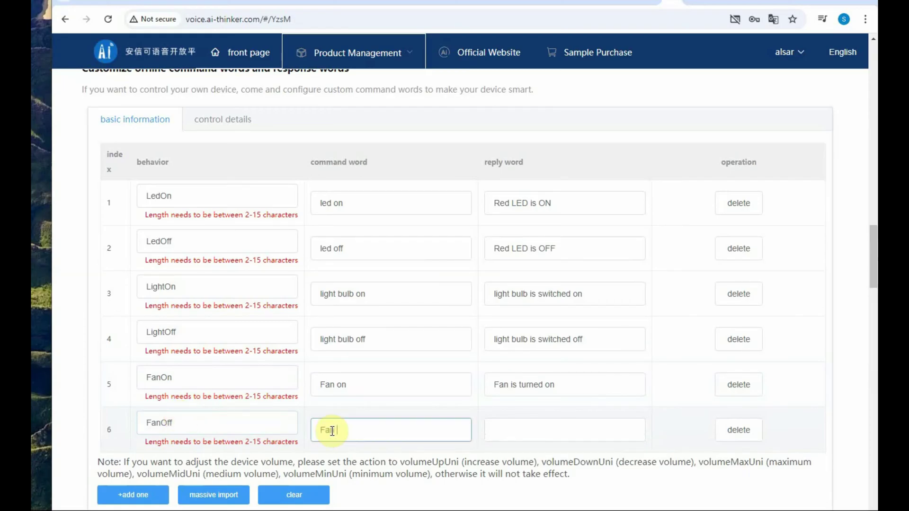
text(Fan Off)
click(535, 431)
text(Fan is turned off)
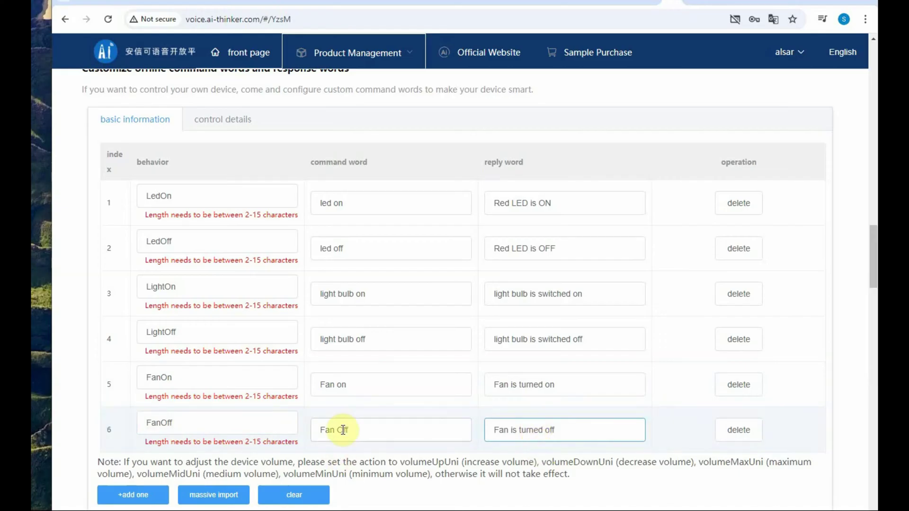
Review the led on, light bulb on and Fan on command words in the table.
triple_click(349, 204)
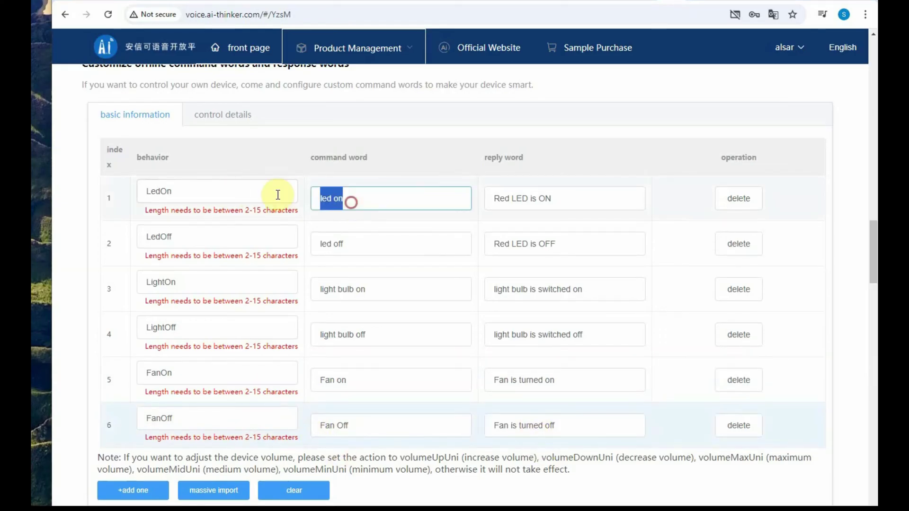
triple_click(347, 294)
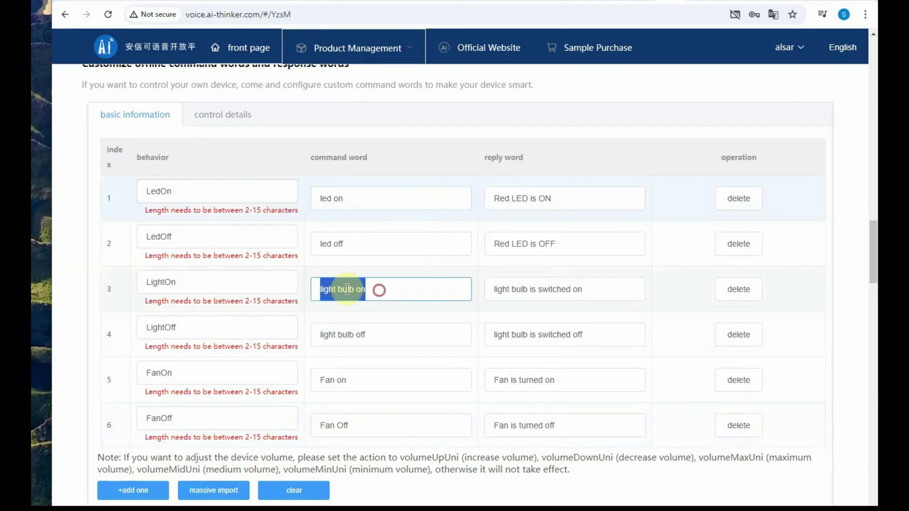
triple_click(347, 380)
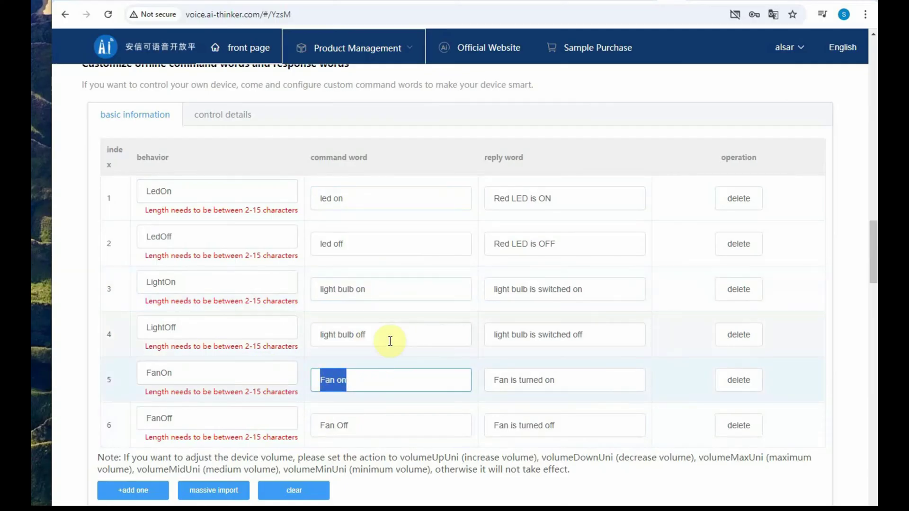
scroll(396, 331, down, 3)
scroll(394, 334, up, 5)
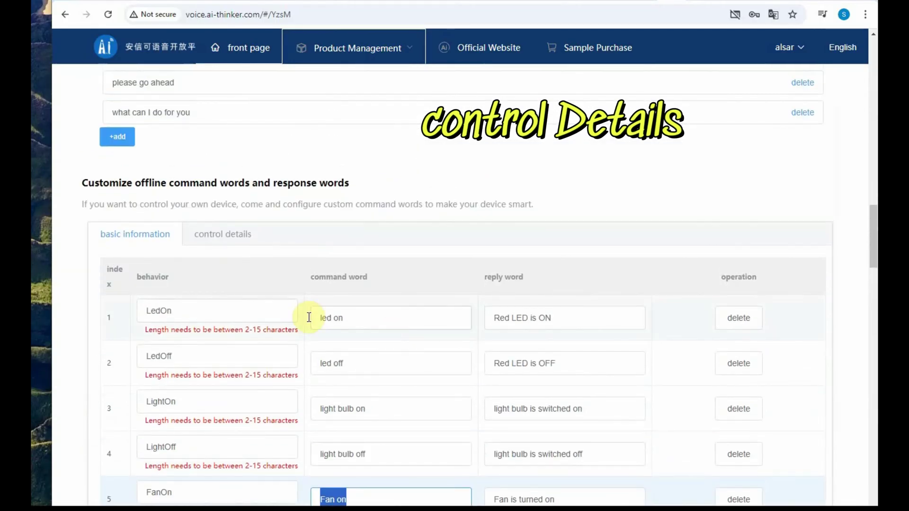
Give the LedOn command a GPIO_B3 control with high level trigger.
click(217, 237)
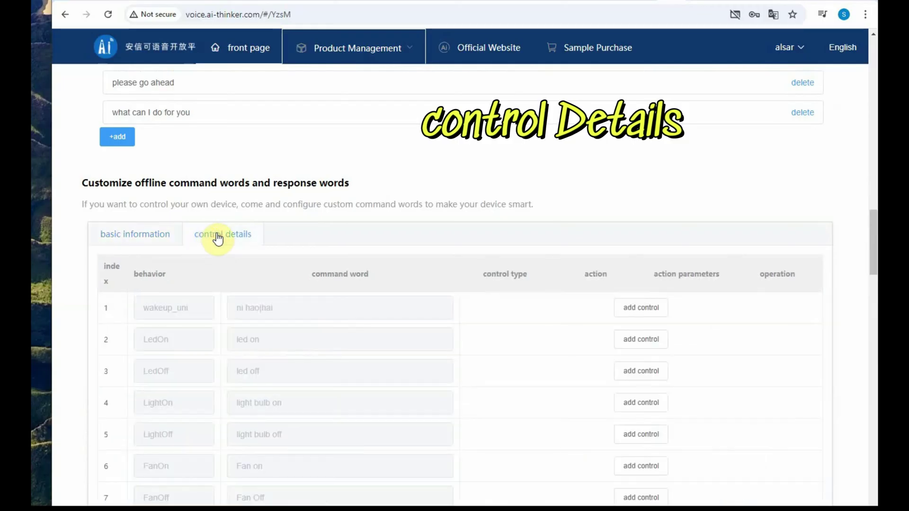
scroll(274, 268, down, 2)
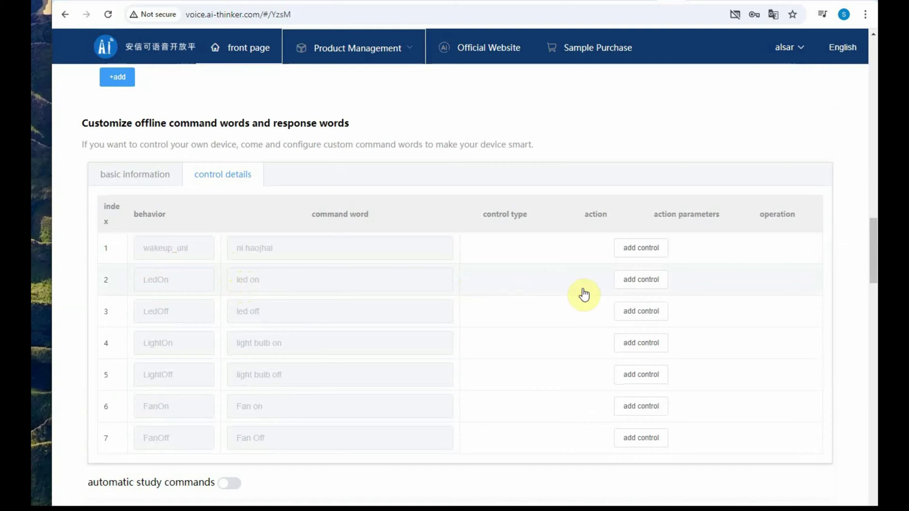
click(641, 285)
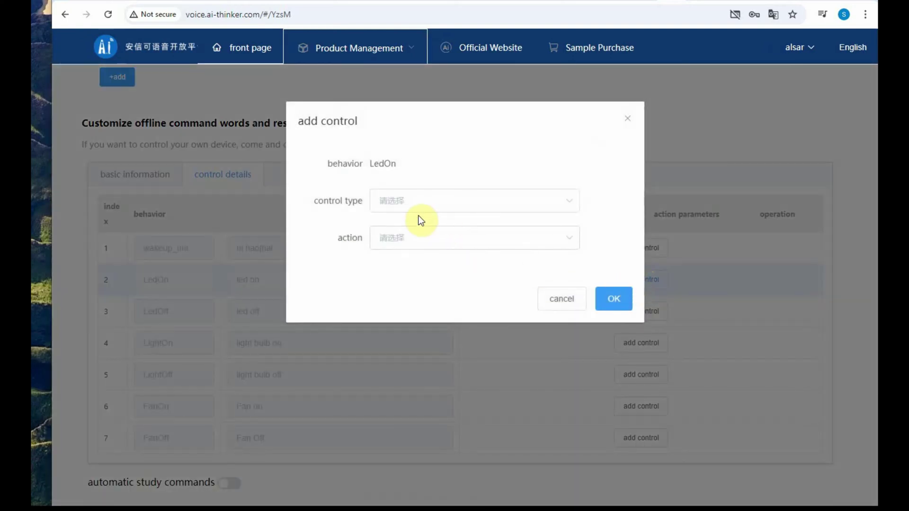
click(437, 208)
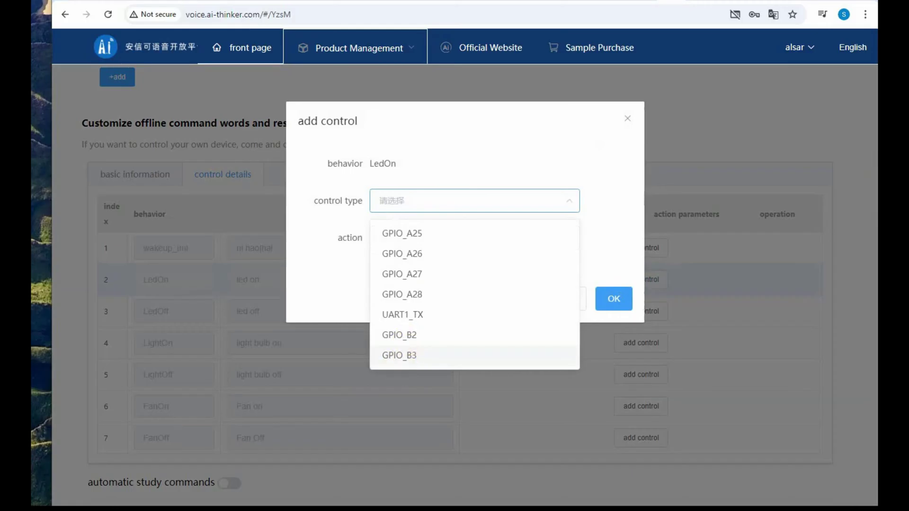
click(505, 492)
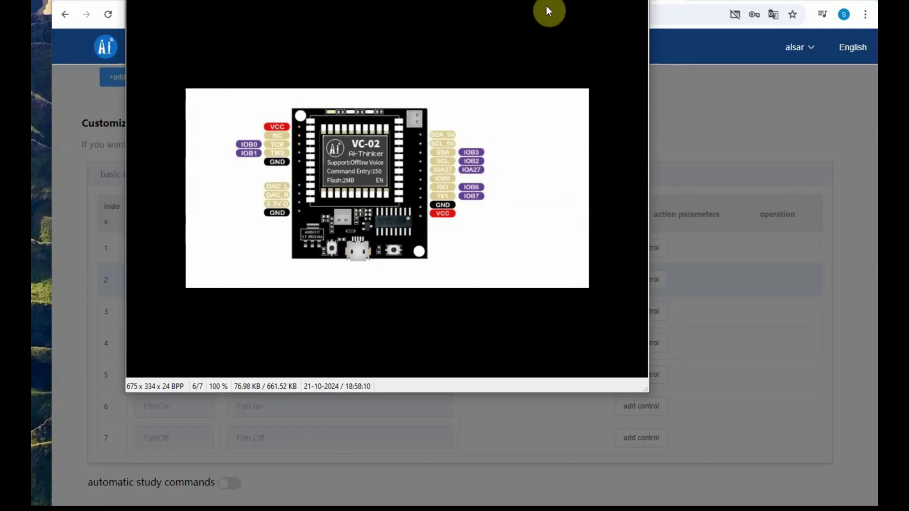
key(Escape)
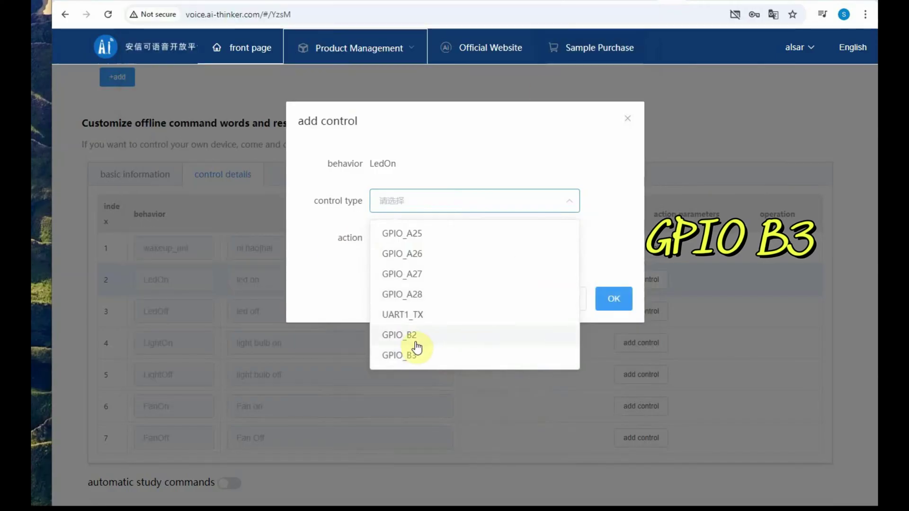
click(408, 357)
click(408, 237)
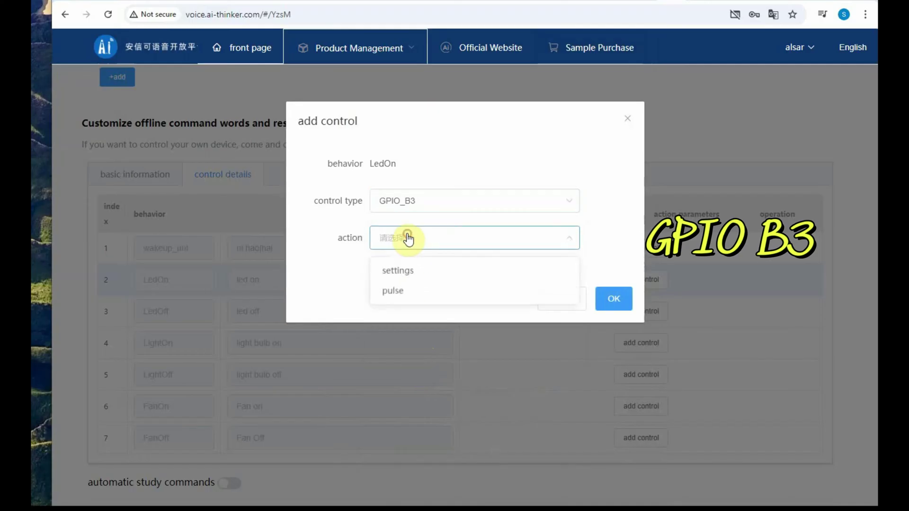
click(400, 276)
click(403, 279)
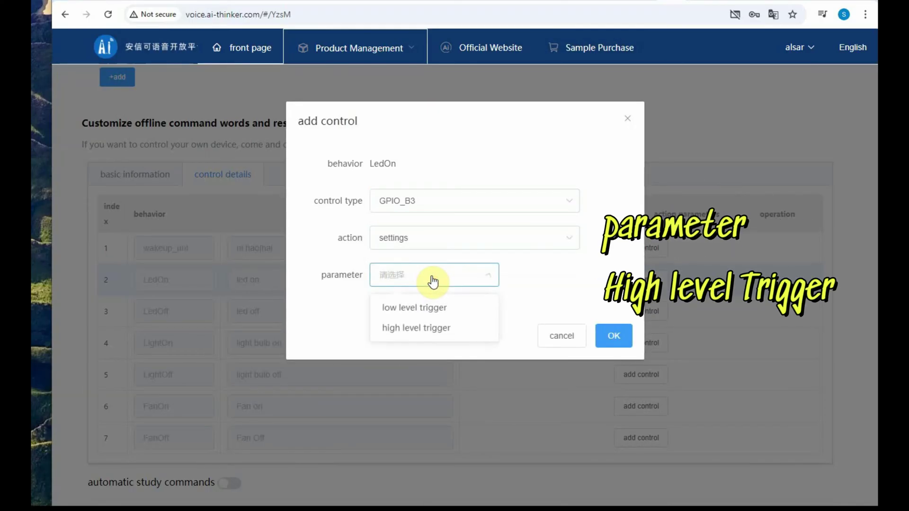
click(409, 327)
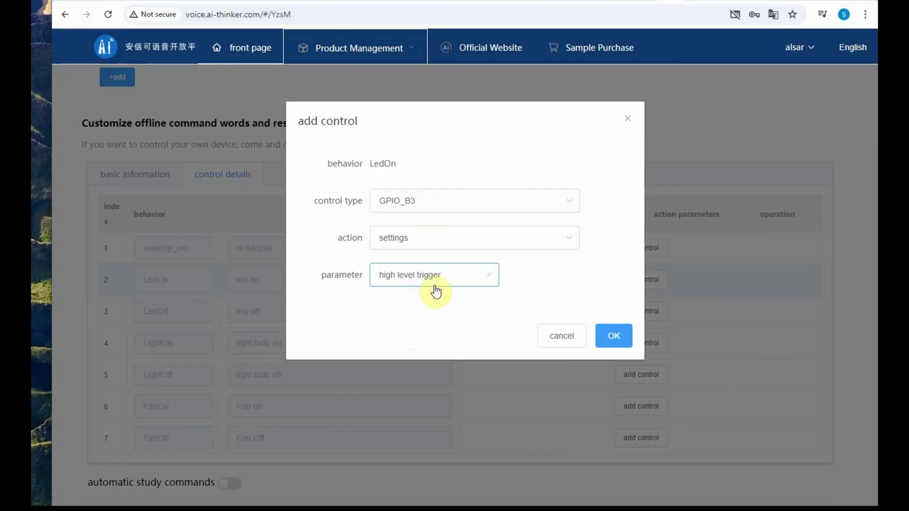
click(616, 335)
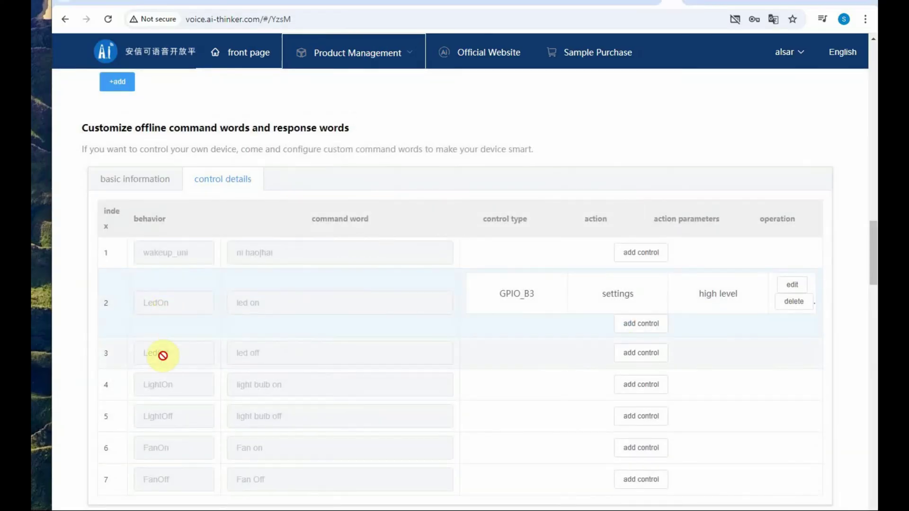
Give the LedOff command a GPIO_B3 control with low level trigger.
click(642, 354)
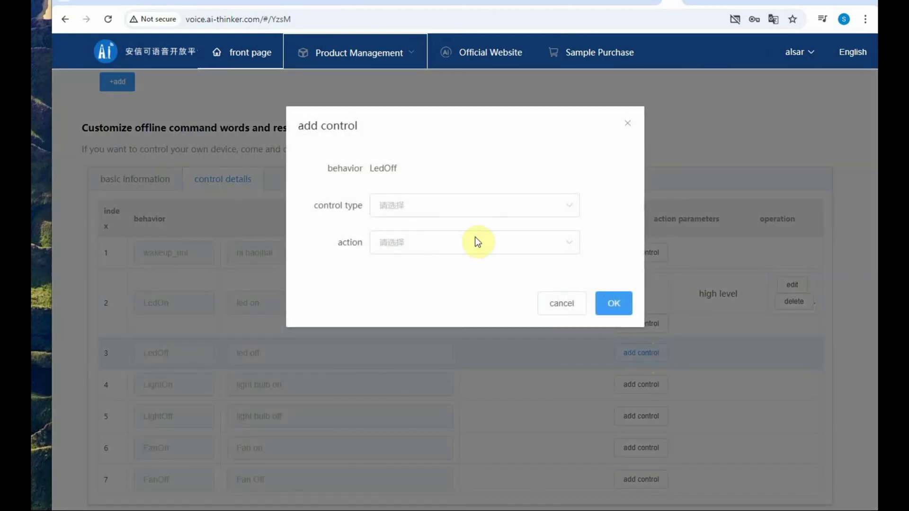
click(458, 208)
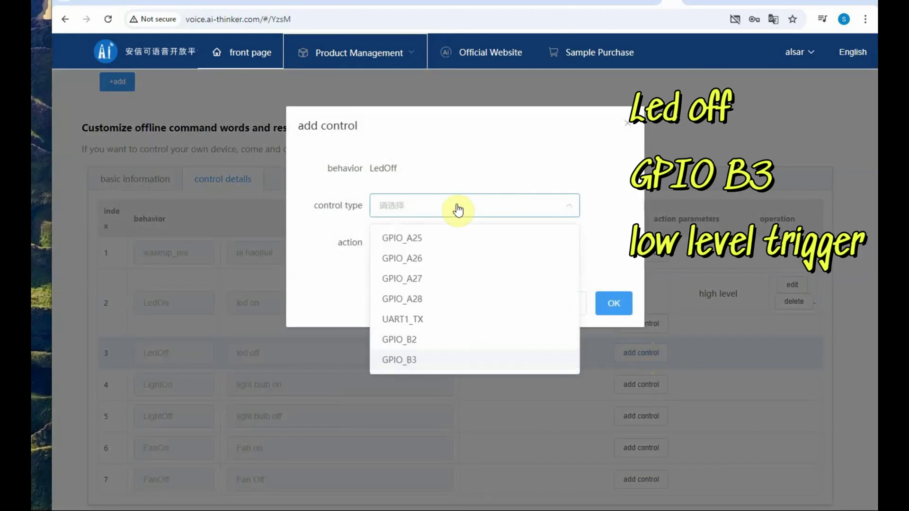
click(408, 361)
click(436, 241)
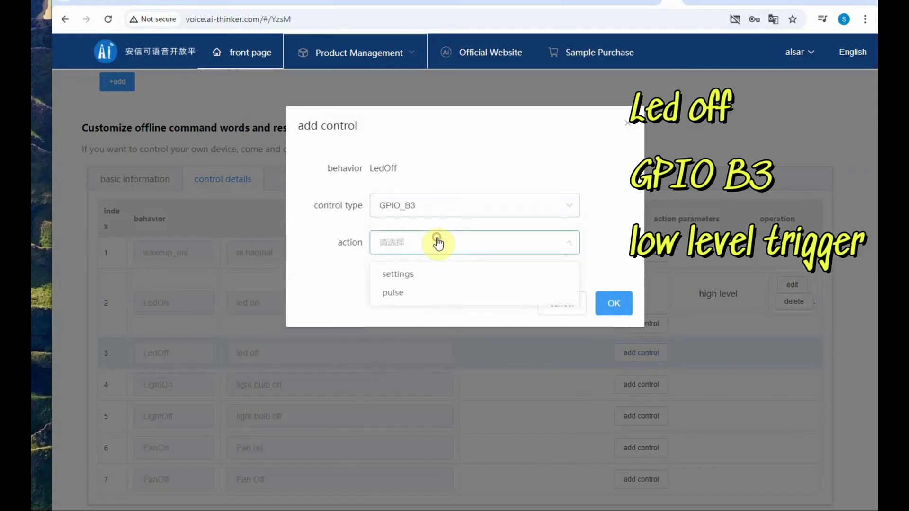
click(399, 275)
click(406, 280)
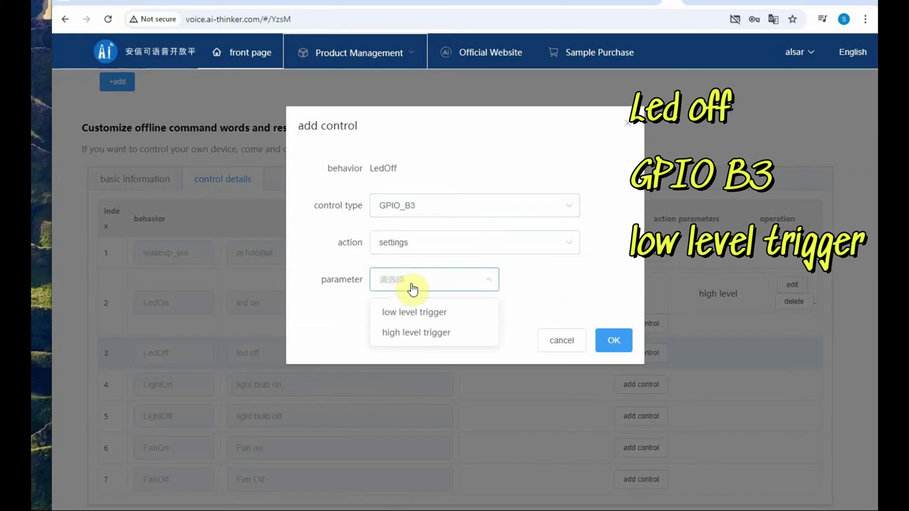
click(409, 313)
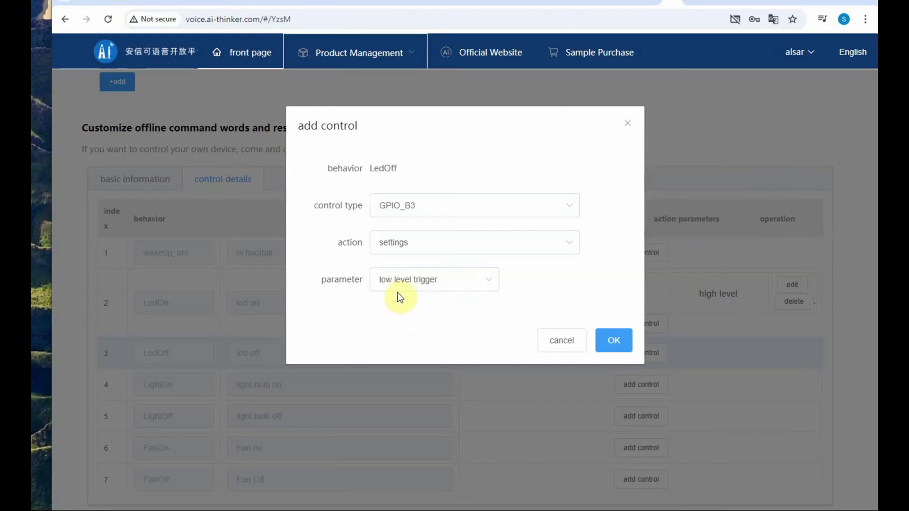
Finish the LedOff control, then make LightOn send UART1_TX hex code 20 A0.
click(615, 340)
scroll(582, 336, down, 3)
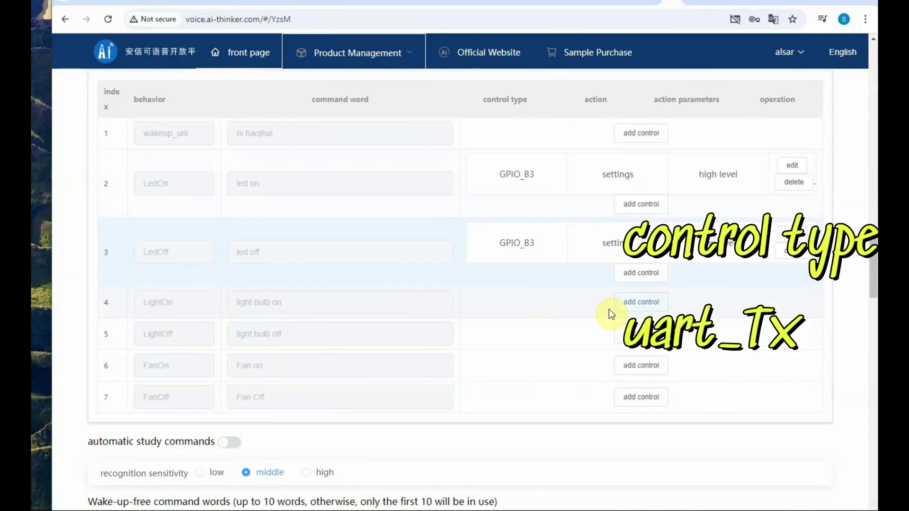
click(614, 310)
click(469, 213)
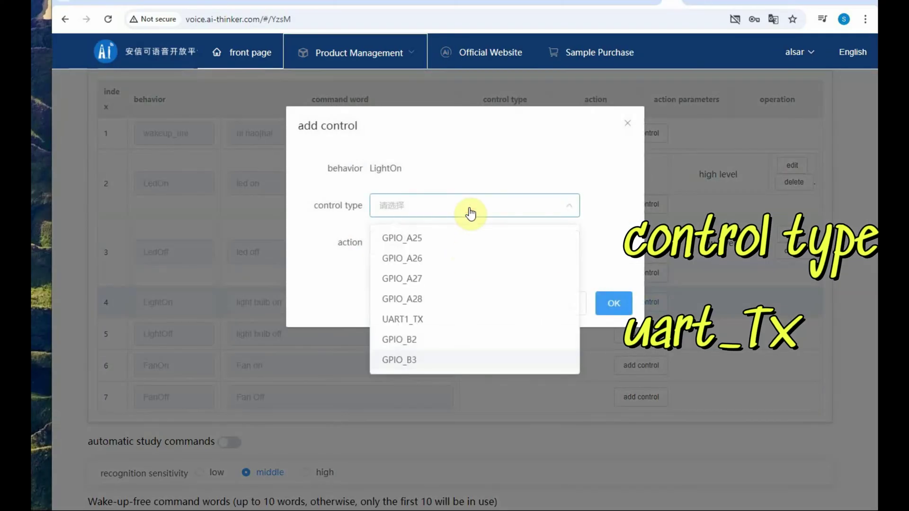
click(400, 322)
click(411, 240)
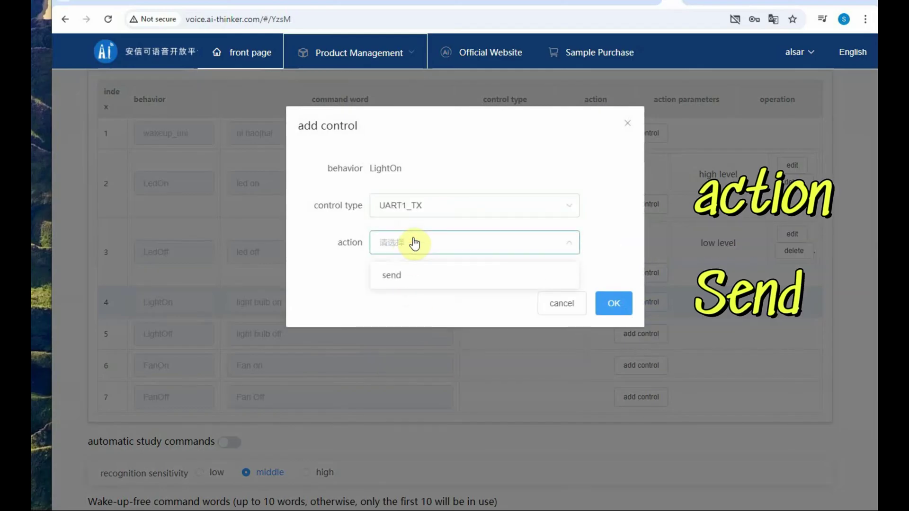
click(395, 278)
click(404, 279)
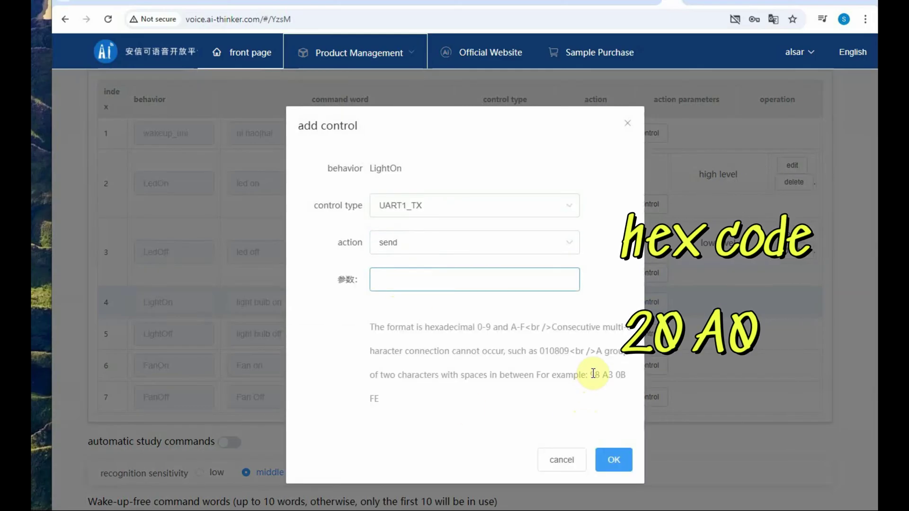
mouse_move(593, 374)
mouse_down()
mouse_move(614, 382)
mouse_move(620, 398)
mouse_move(602, 378)
mouse_up()
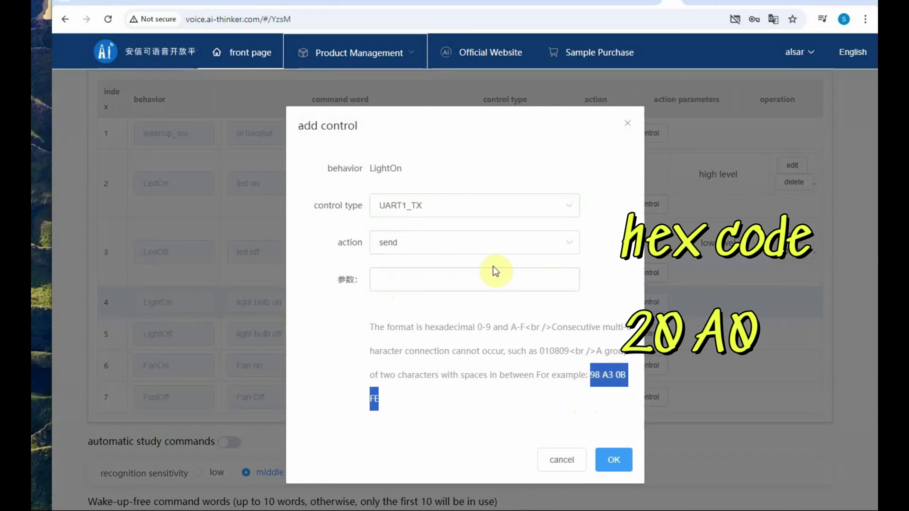
click(466, 276)
text(20 A0)
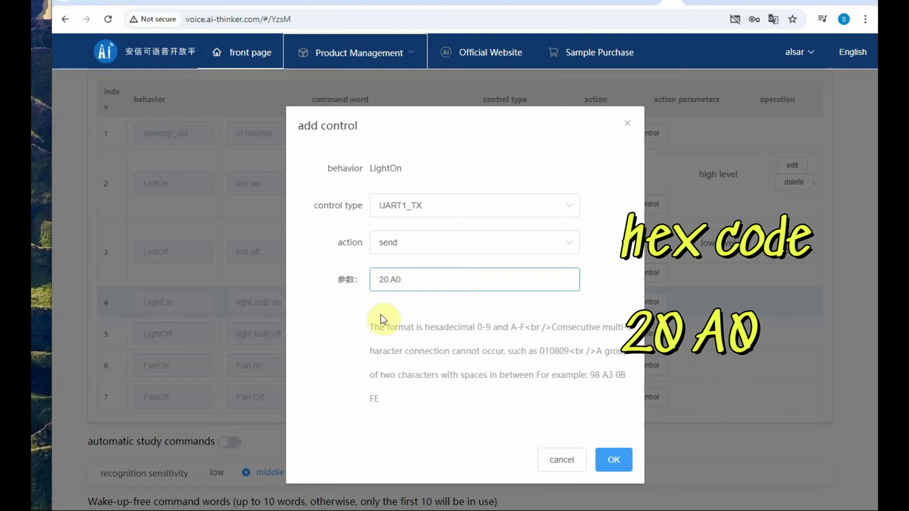
click(614, 460)
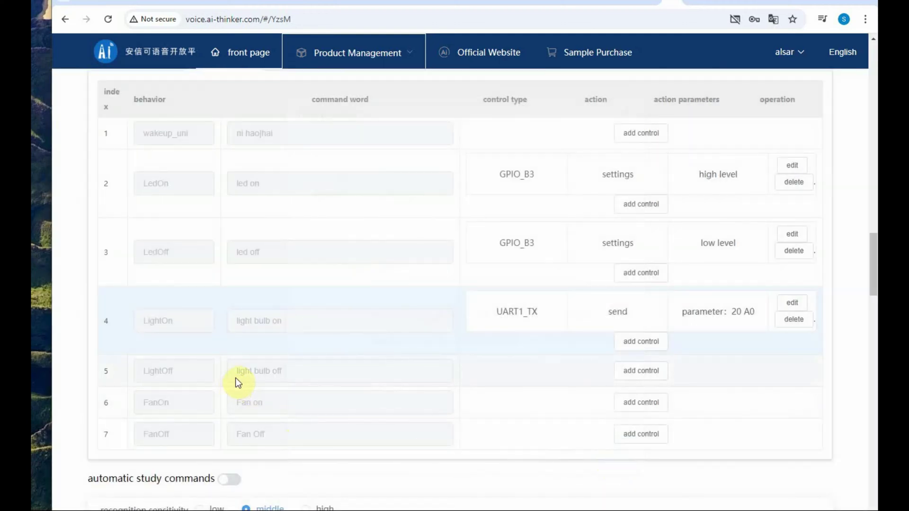
Make the LightOff command send UART1_TX hex code 20 A1.
click(637, 373)
click(450, 205)
click(402, 319)
click(400, 242)
click(394, 275)
click(420, 283)
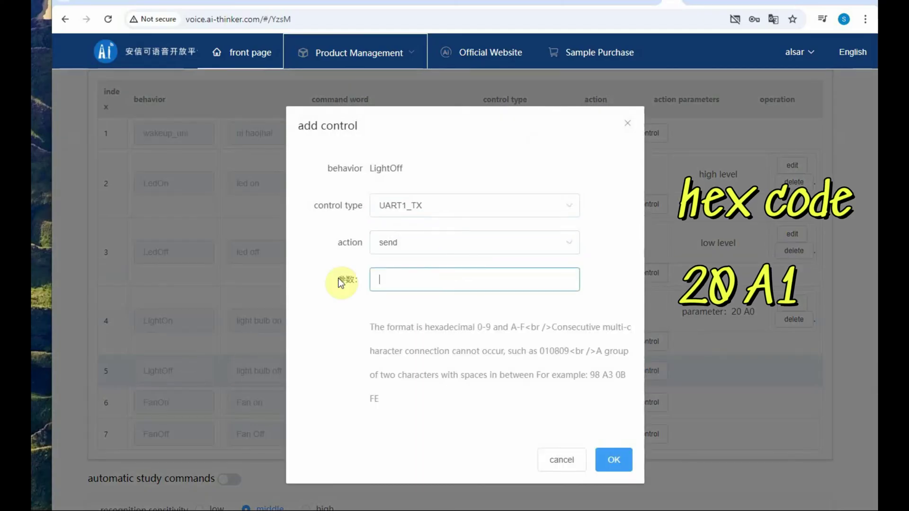
text(20 A1)
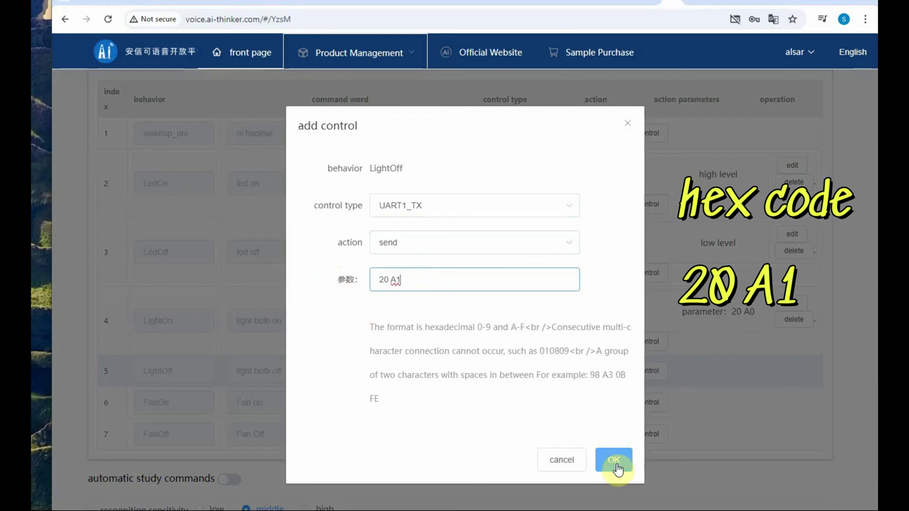
click(614, 462)
Make the FanOn command send UART1_TX hex code 20 B0.
scroll(565, 453, down, 1)
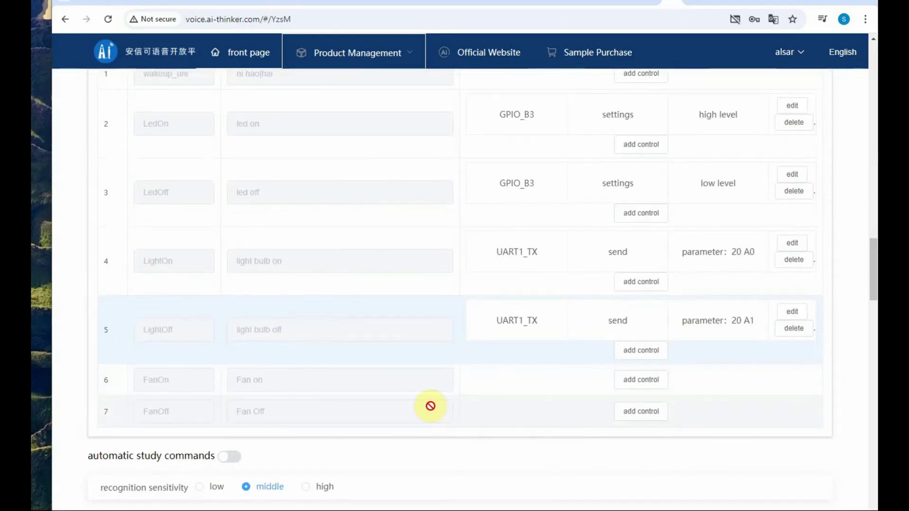
click(639, 380)
click(425, 212)
click(403, 319)
click(403, 242)
click(402, 274)
click(407, 280)
text(20 B0)
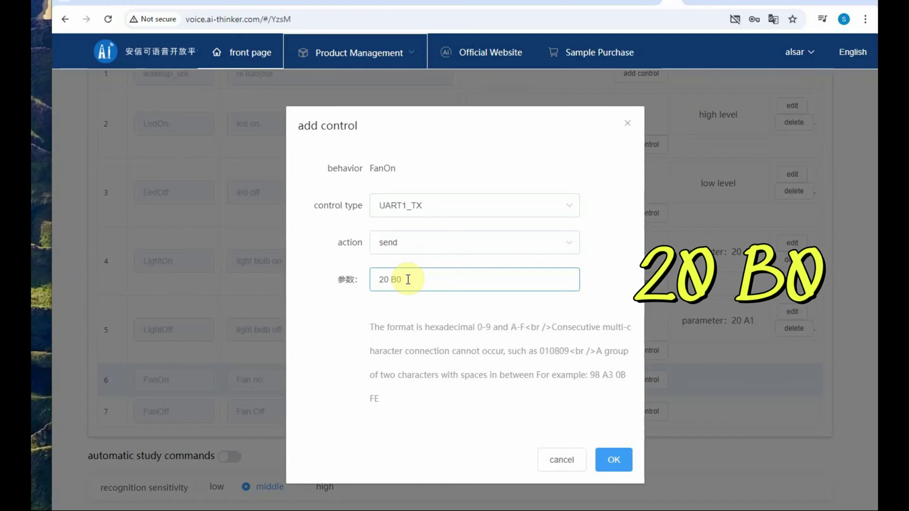
click(614, 459)
Make the FanOff command send UART1_TX hex code 20 B1.
click(636, 419)
click(426, 205)
click(406, 318)
click(413, 243)
click(407, 277)
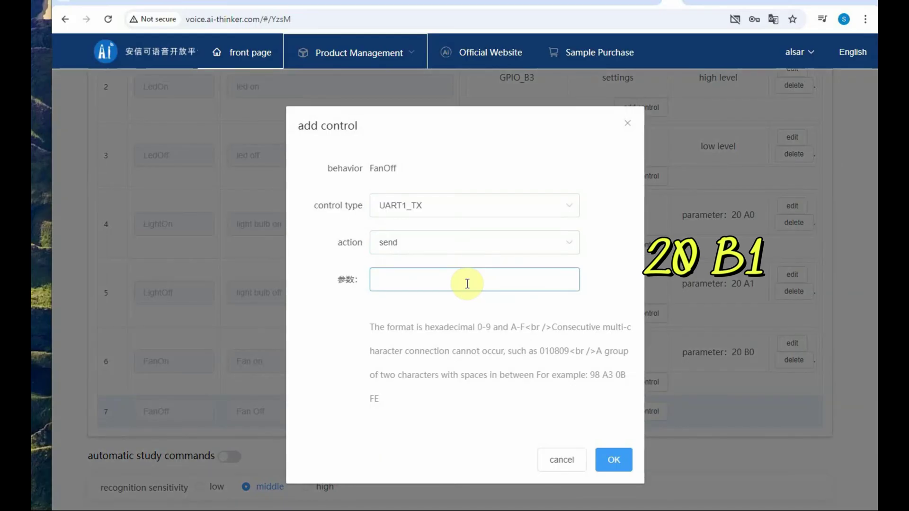
click(606, 460)
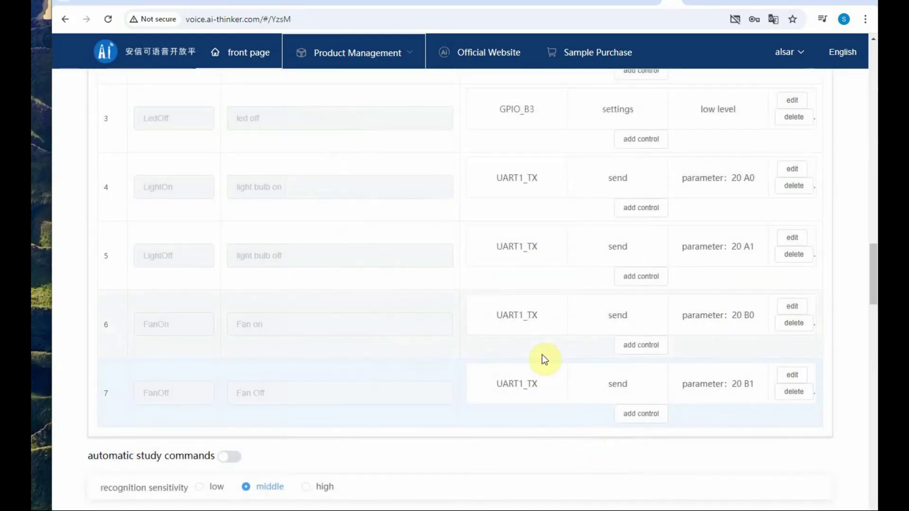
Set recognition sensitivity to high and check all six command word options.
scroll(373, 349, down, 4)
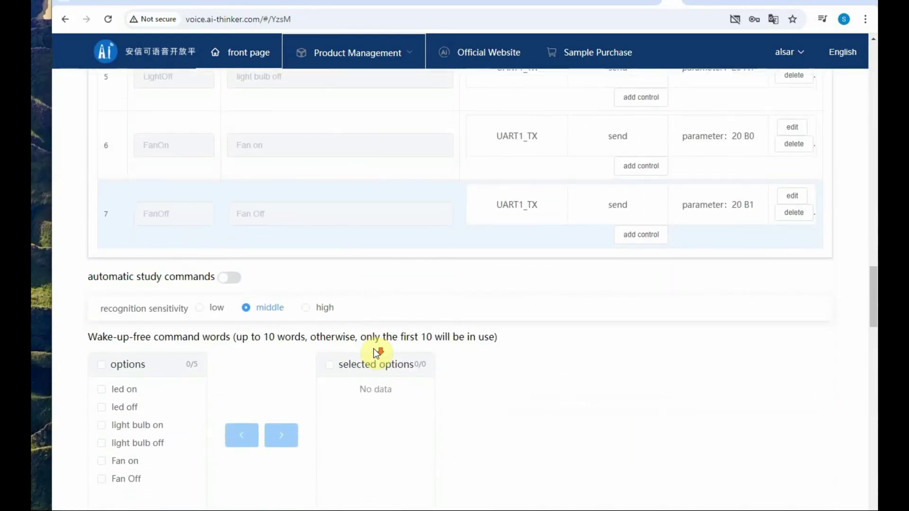
click(306, 309)
scroll(312, 312, down, 3)
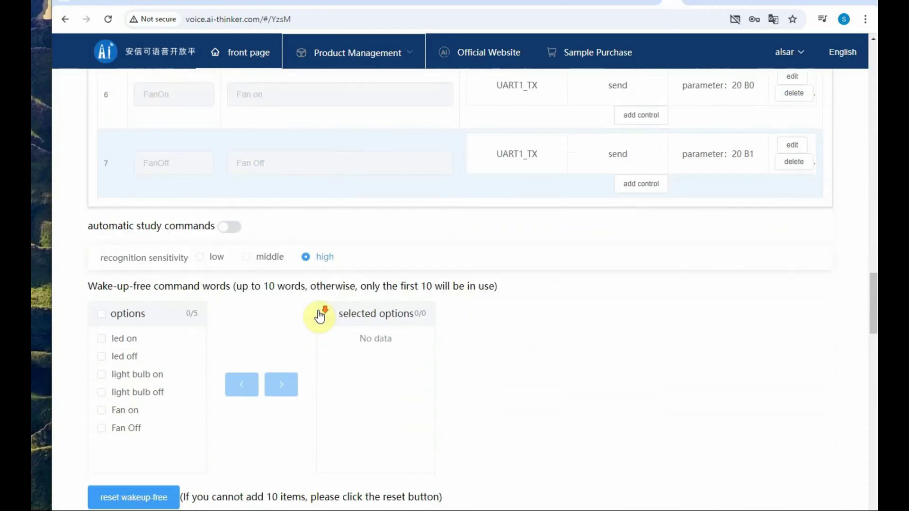
click(101, 246)
Move the six checked commands to wake-up-free, then review the ni hao|hai wake-up words.
click(283, 315)
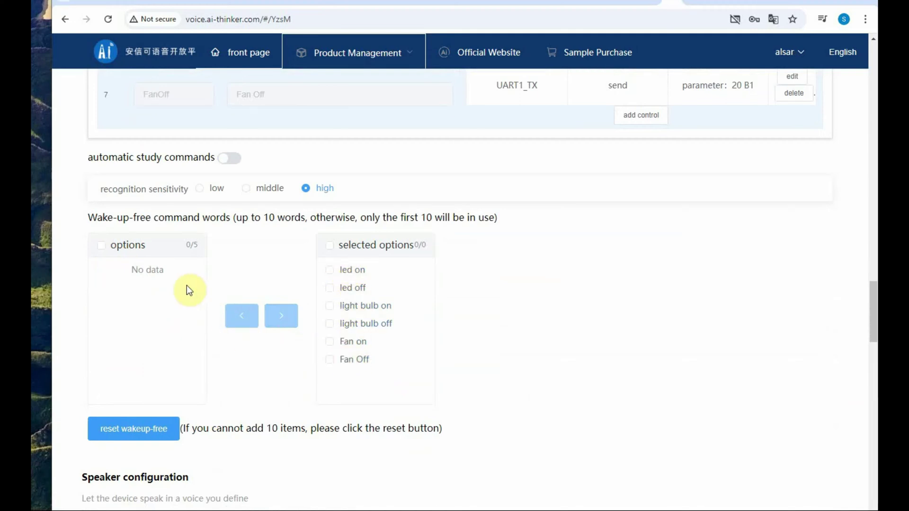
drag(94, 220, 234, 219)
scroll(241, 255, up, 5)
scroll(239, 255, up, 10)
scroll(151, 240, up, 3)
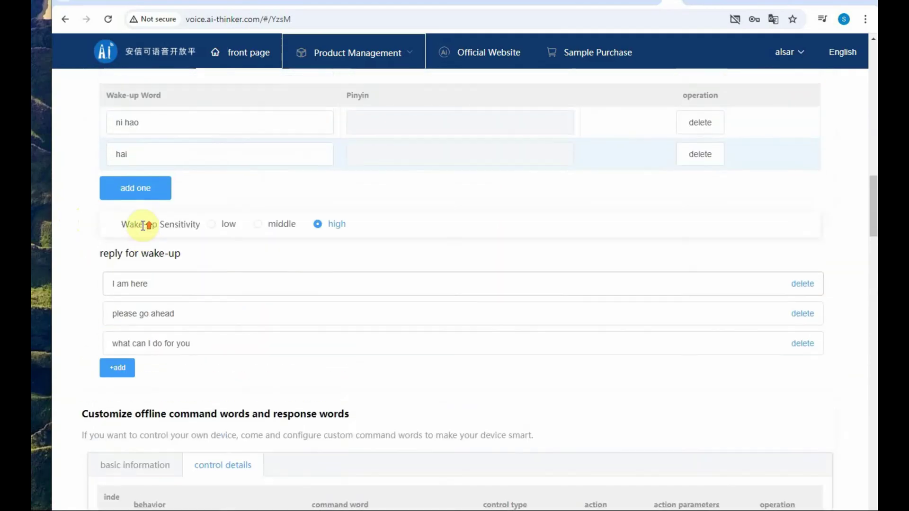
triple_click(115, 178)
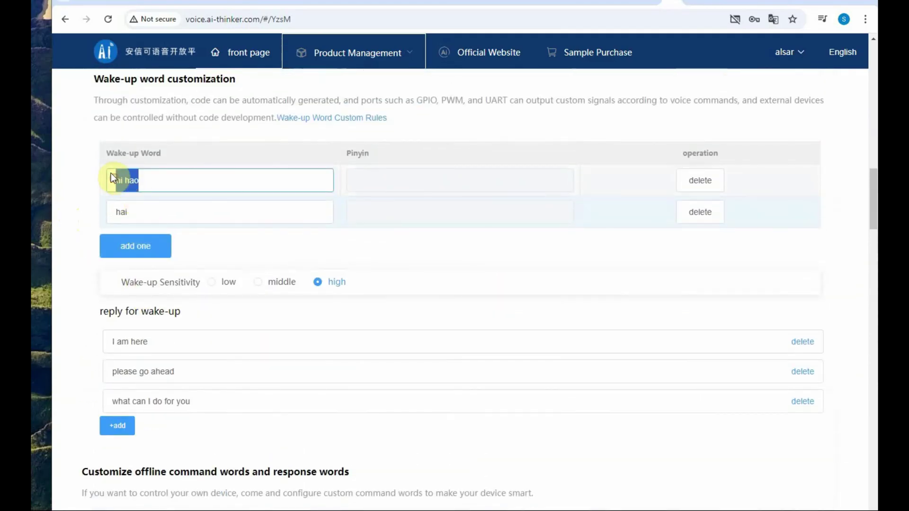
click(144, 216)
scroll(412, 265, down, 5)
scroll(412, 264, down, 13)
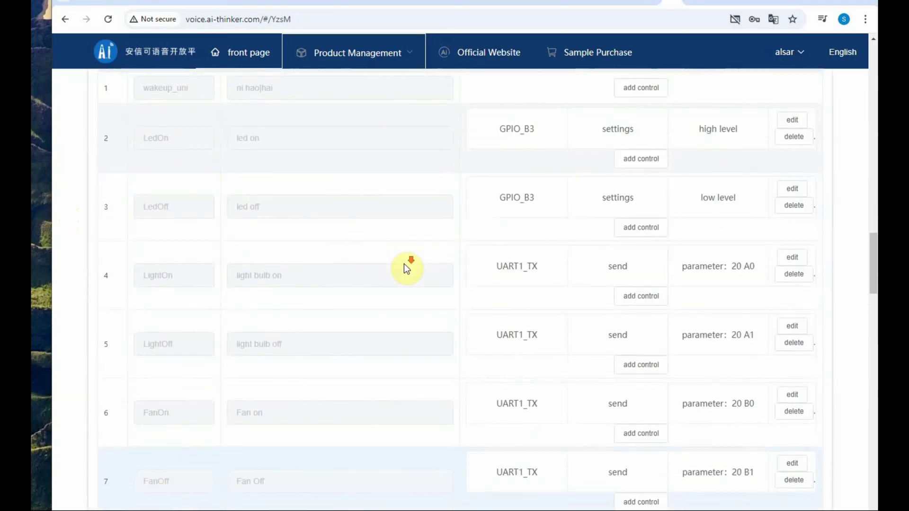
Choose the xuanxuan speaker voice and raise the volume from 50 to 100.
scroll(405, 264, down, 6)
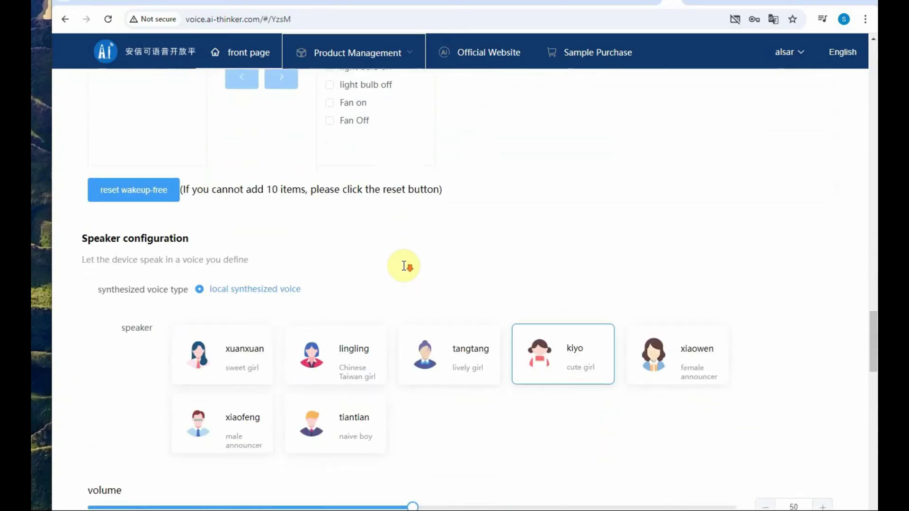
scroll(405, 270, down, 1)
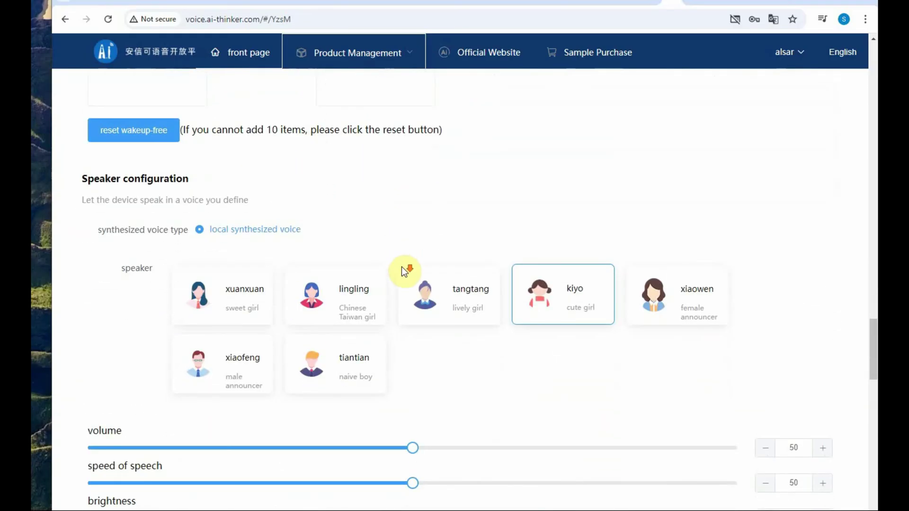
click(230, 299)
scroll(245, 314, down, 2)
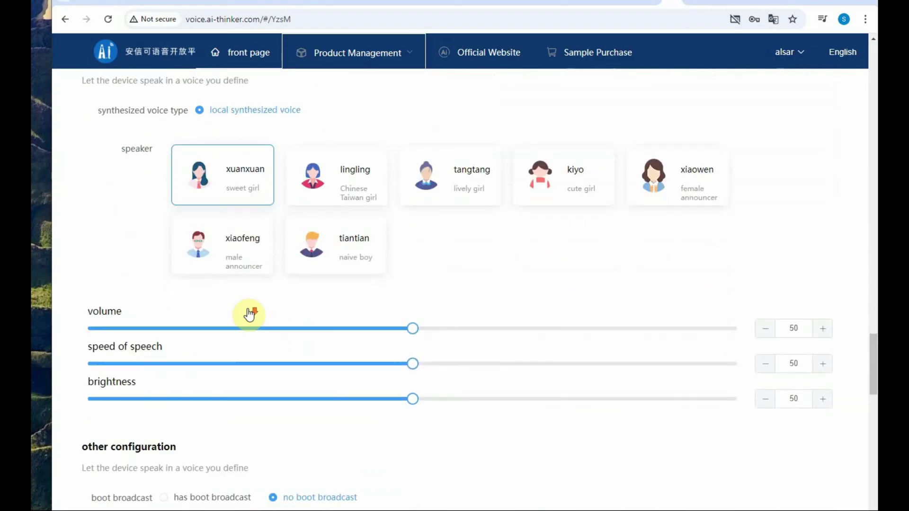
drag(412, 328, 738, 329)
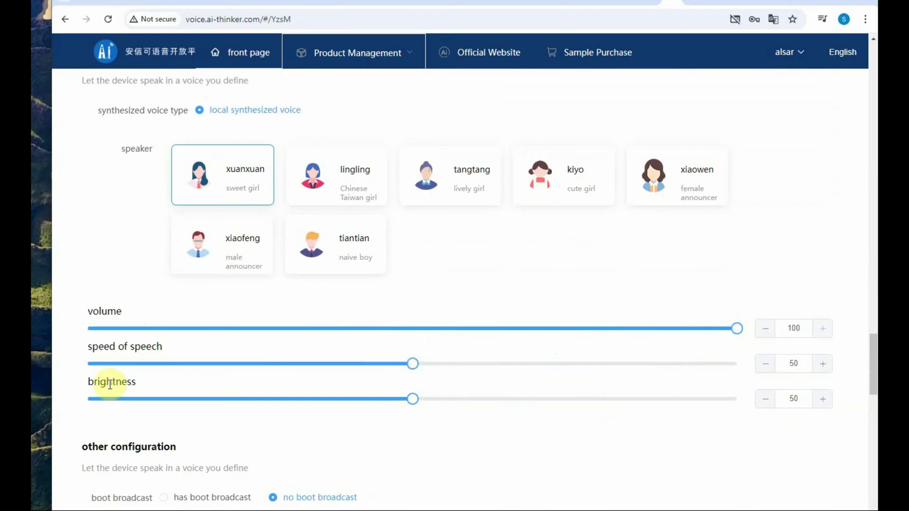
Enable the boot broadcast with 'Welcome to AI VOICE AUTOMATION' and review the quit reply settings.
scroll(269, 390, down, 3)
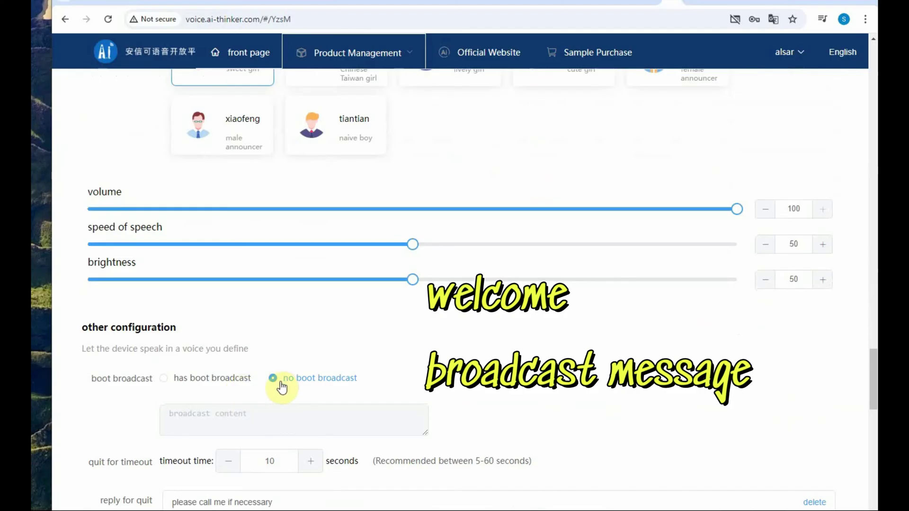
click(165, 378)
click(188, 417)
text(Welcome to AI VOICE AUTOMATION)
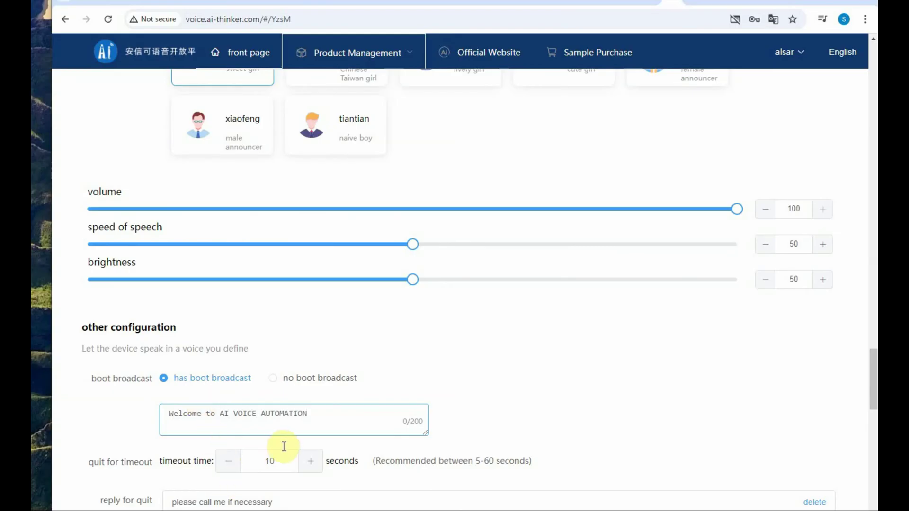
scroll(322, 426, down, 3)
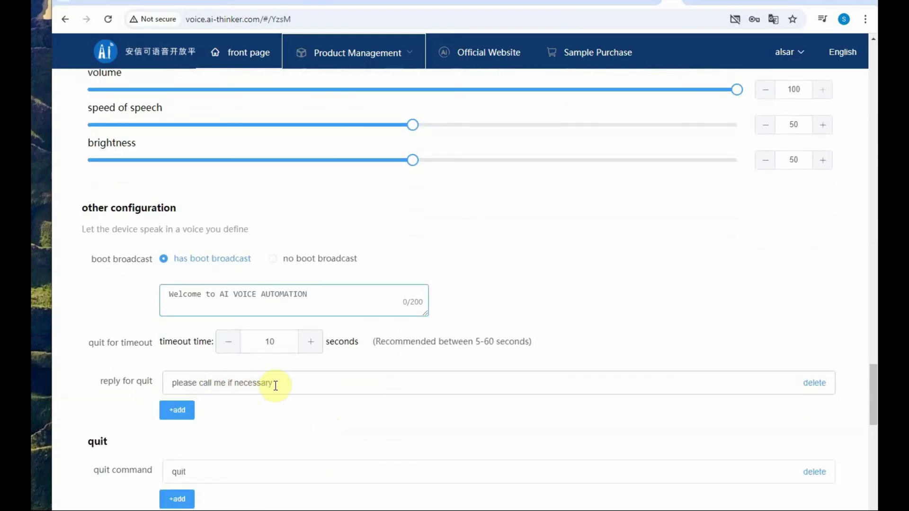
drag(281, 383, 152, 387)
scroll(250, 402, down, 3)
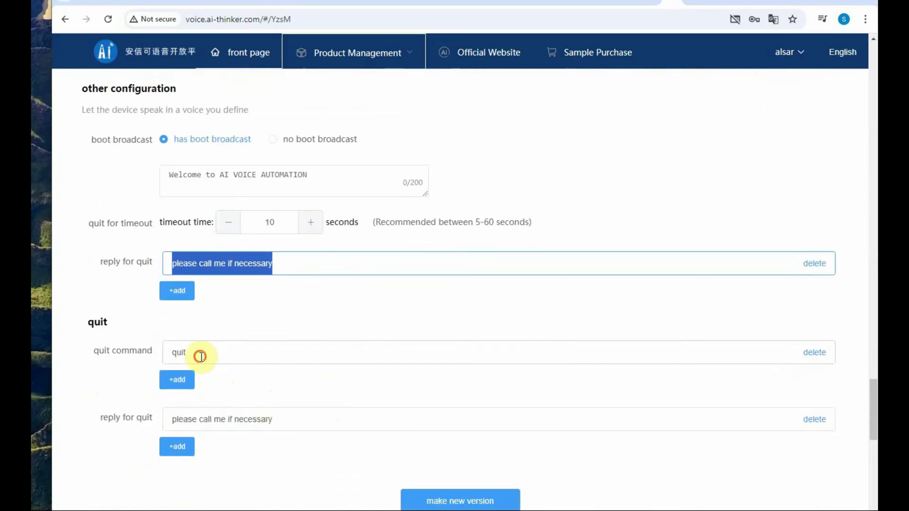
drag(197, 355, 125, 349)
scroll(245, 415, down, 2)
scroll(244, 410, down, 1)
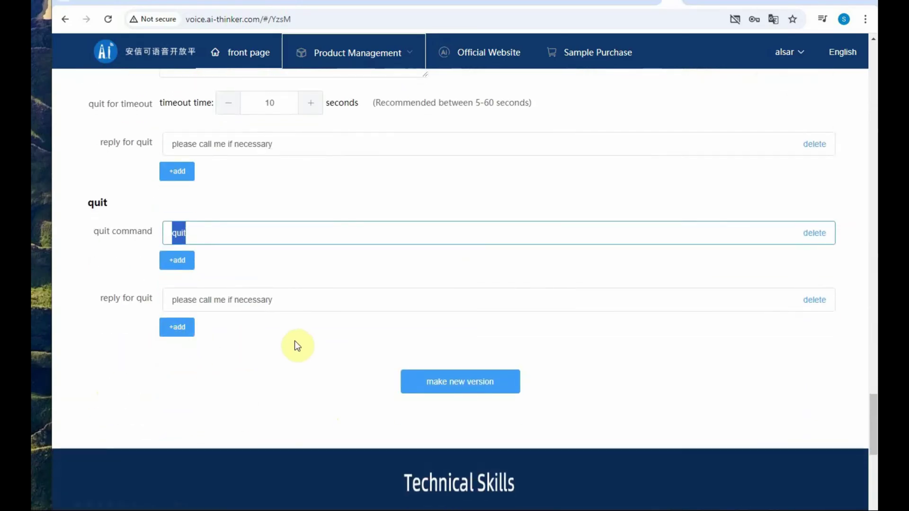
Make a new configuration version described as HOMEAUTO.
click(461, 388)
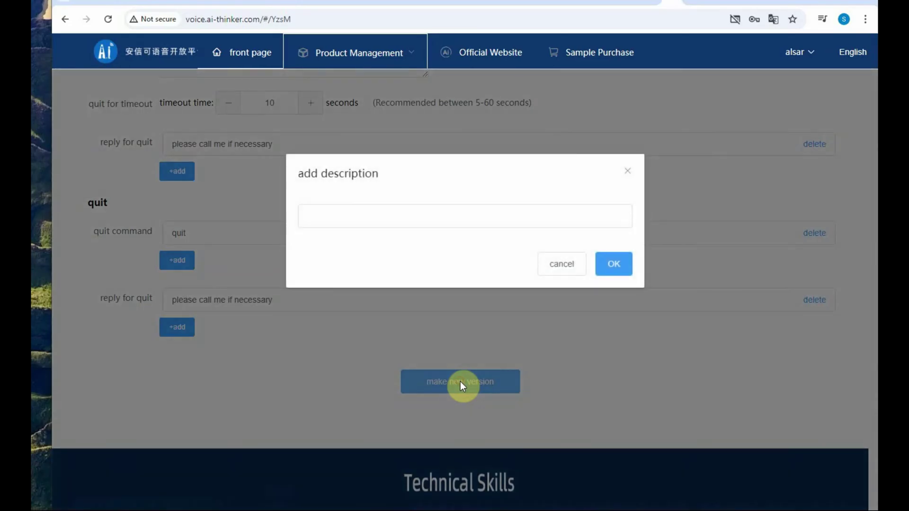
click(364, 213)
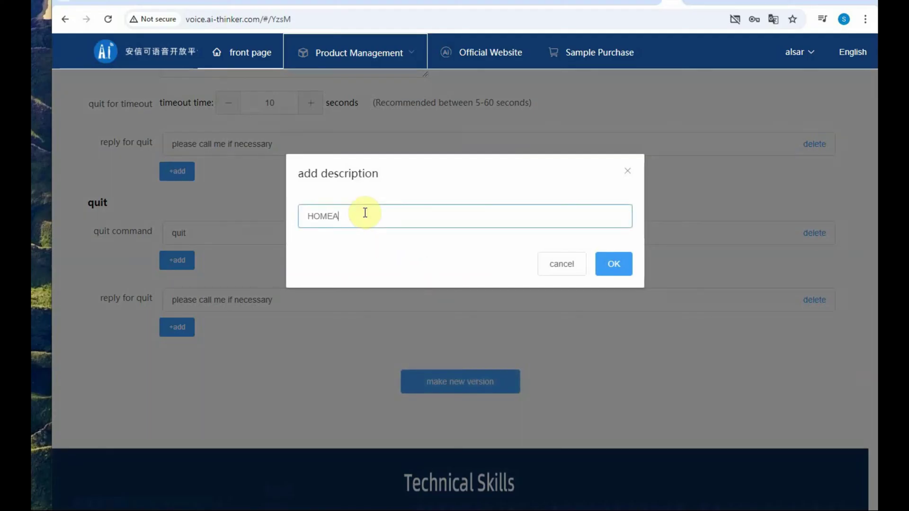
click(611, 266)
Build the SDK for the HOMEAUTO version, noting the 10-30 minute estimate.
scroll(588, 327, up, 10)
scroll(589, 328, up, 1)
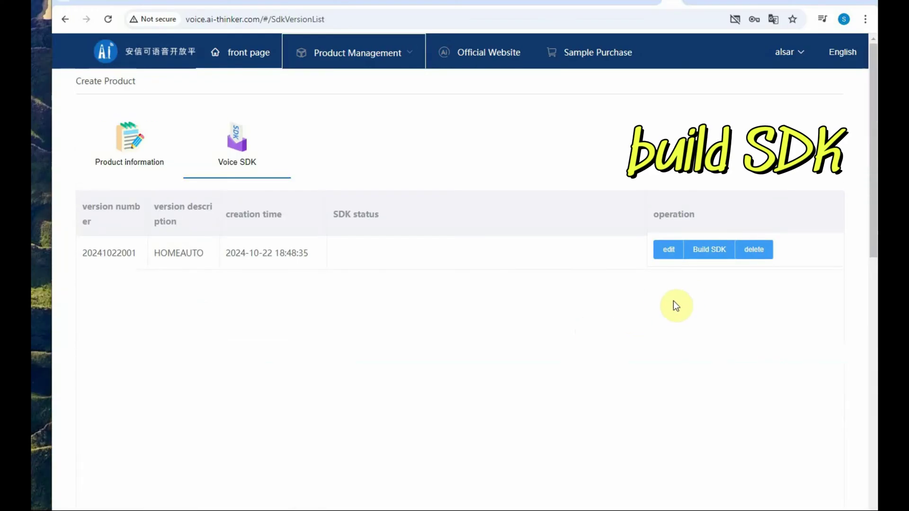
click(697, 252)
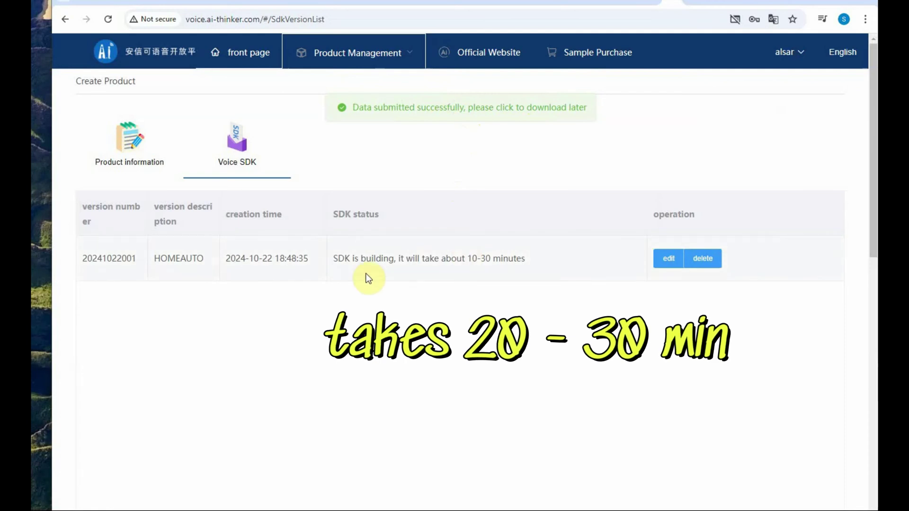
drag(398, 258, 525, 258)
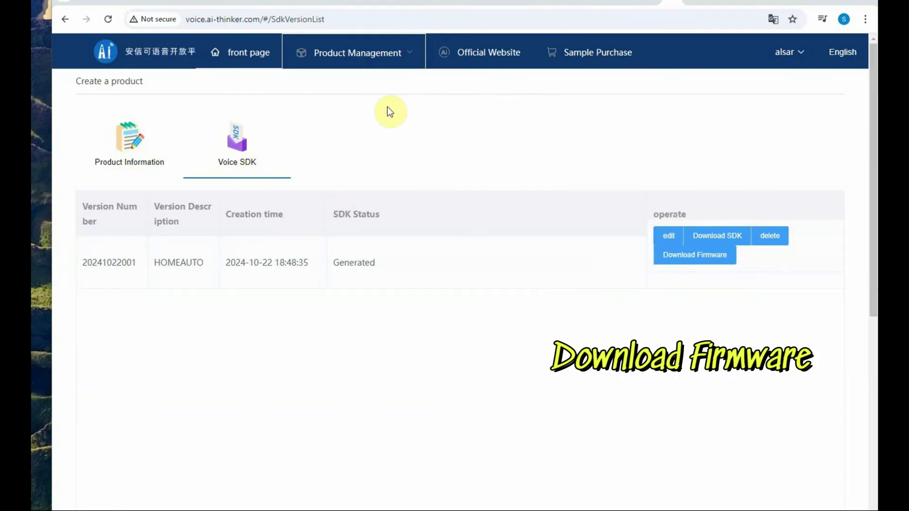
Download the HOMEAUTO firmware and extract output.tar in Downloads.
click(692, 261)
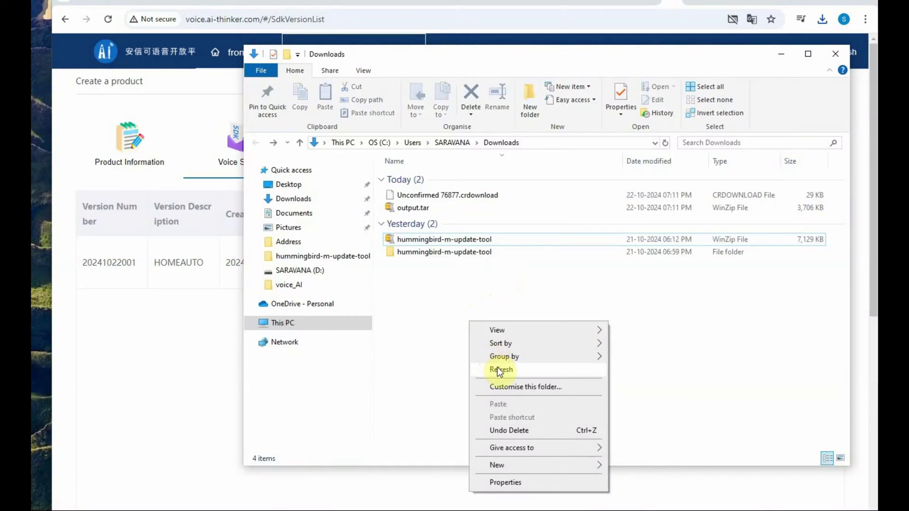
click(497, 368)
click(410, 199)
right_click(410, 200)
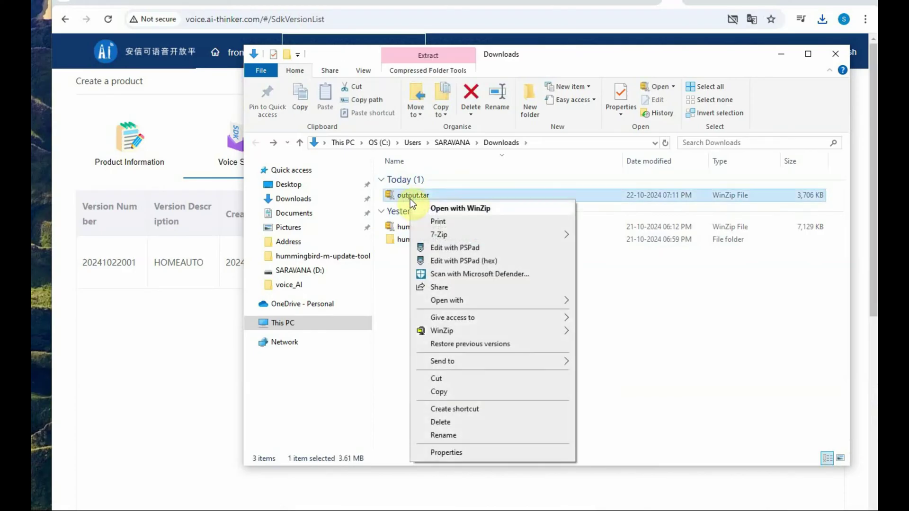
mouse_move(473, 235)
click(615, 289)
click(528, 353)
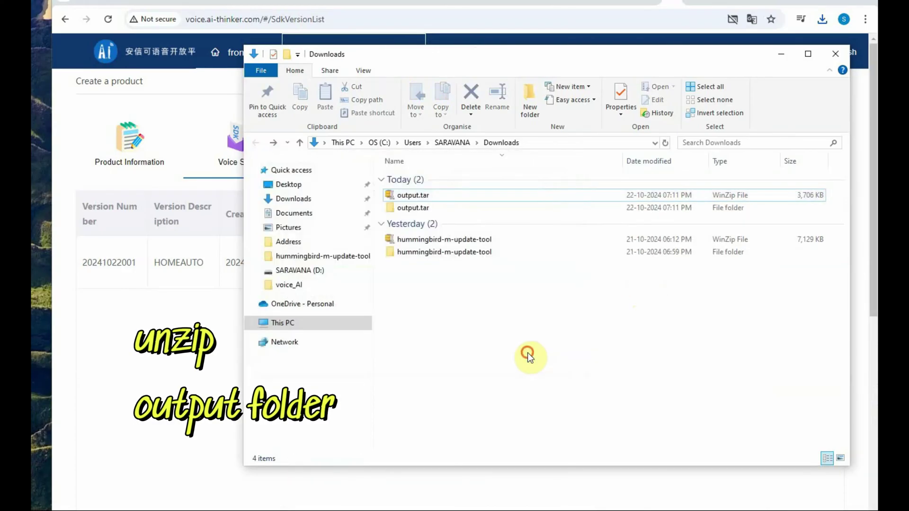
double_click(405, 205)
Extract the inner output archive and locate uni_app_release_update.bin.
right_click(405, 180)
mouse_move(434, 215)
click(609, 272)
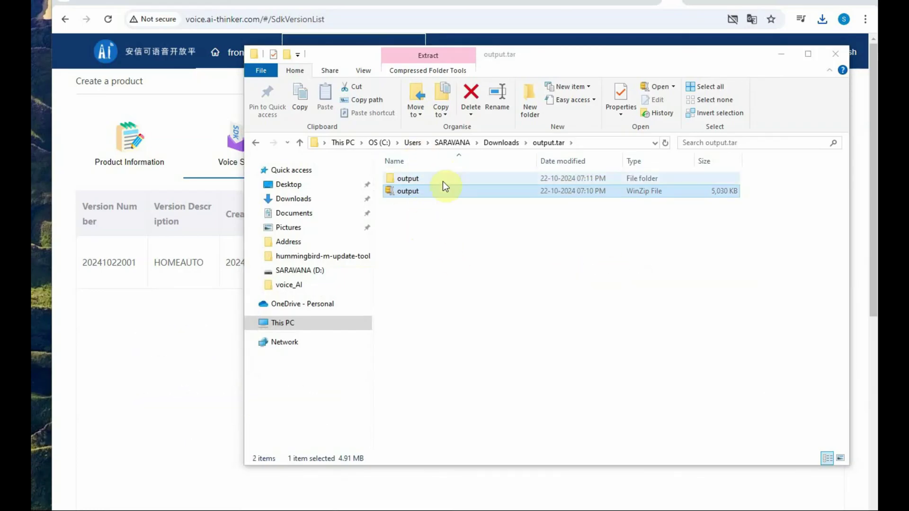
double_click(424, 178)
click(425, 181)
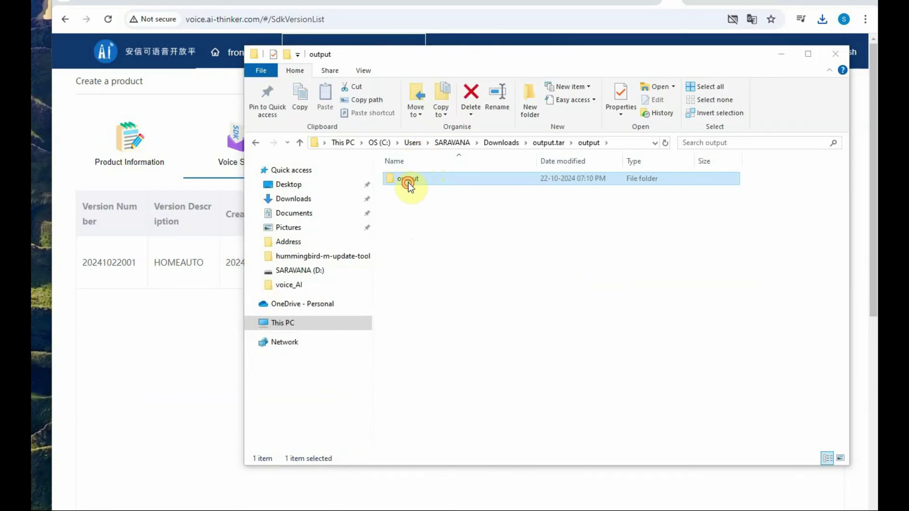
double_click(408, 183)
click(443, 220)
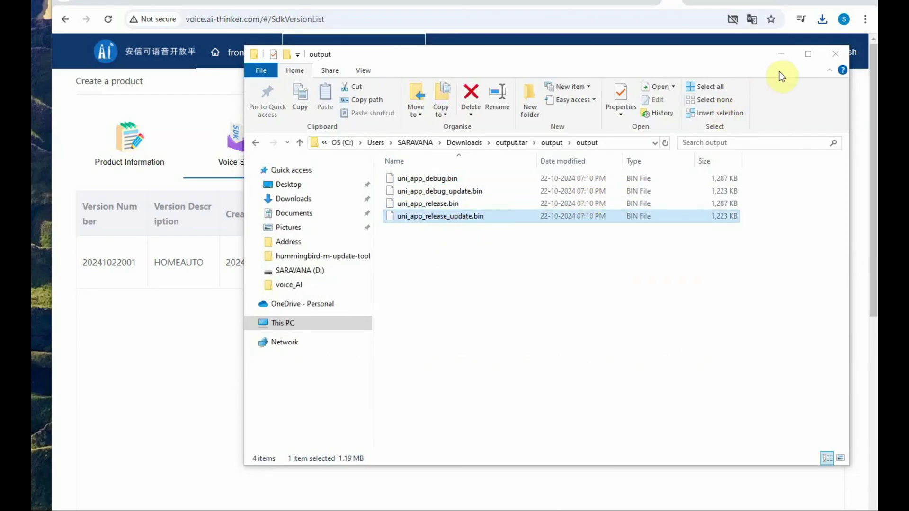
Launch UniOneUpdateTool from the hummingbird-m-update-tool folder.
click(784, 53)
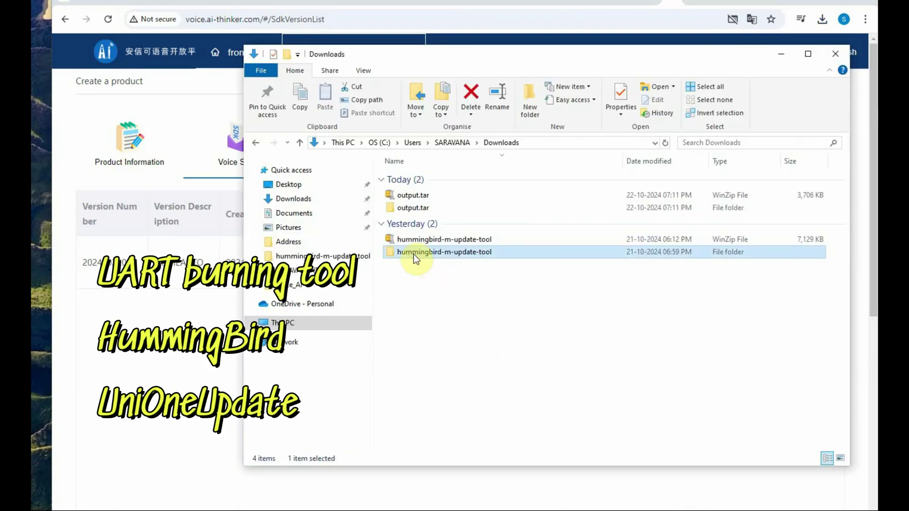
double_click(413, 254)
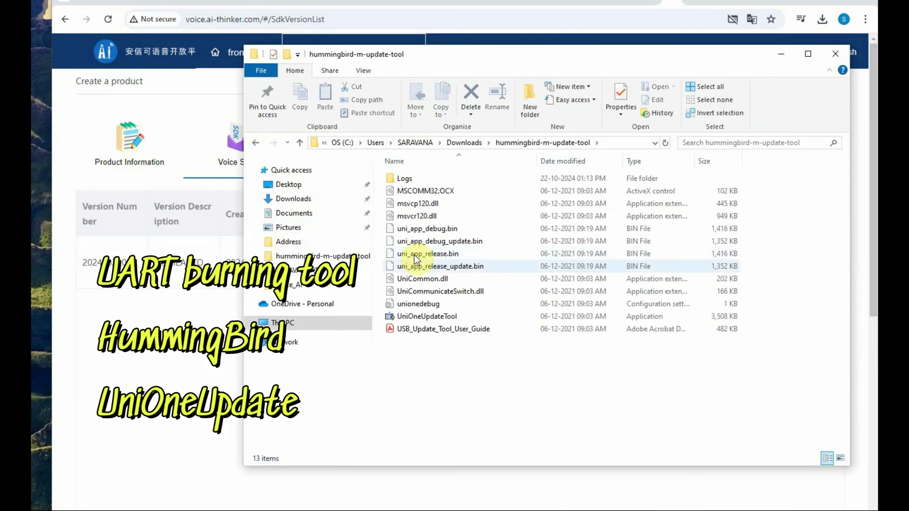
click(414, 318)
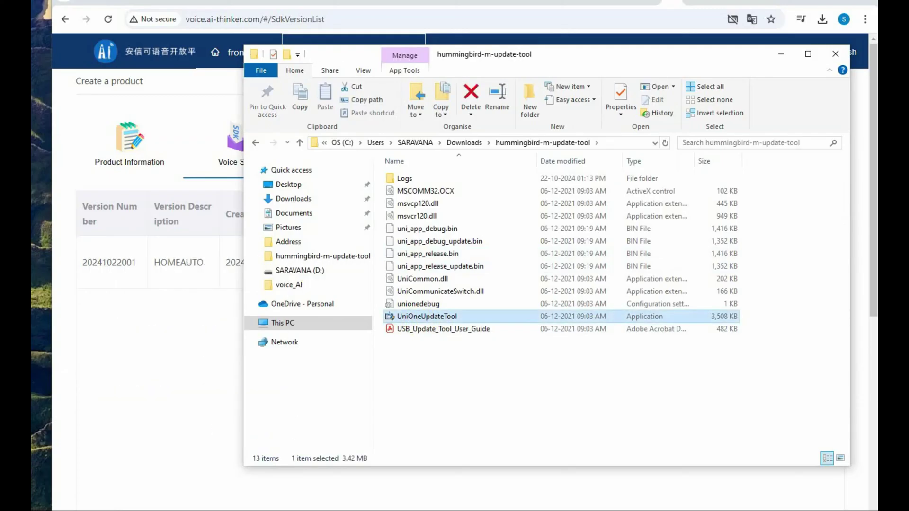
key(Return)
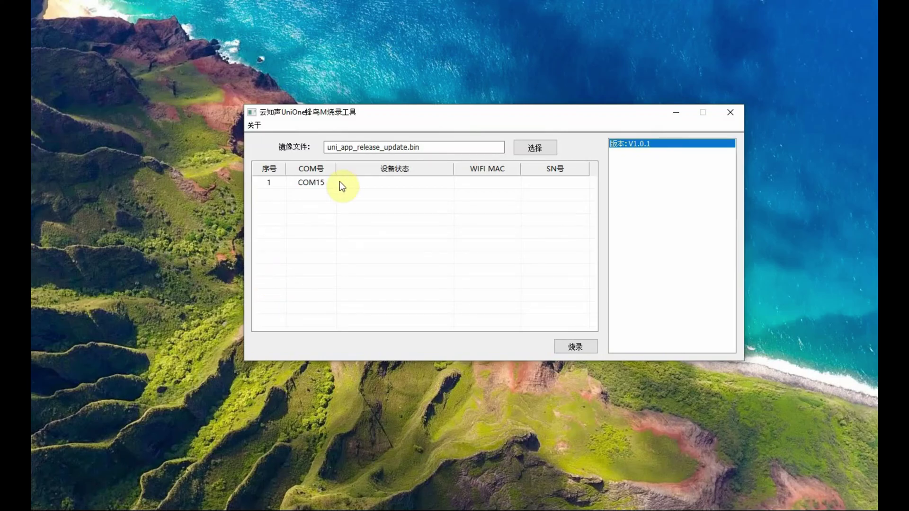
Load uni_app_release_update.bin from the output folder and flash it to the COM15 module.
click(539, 148)
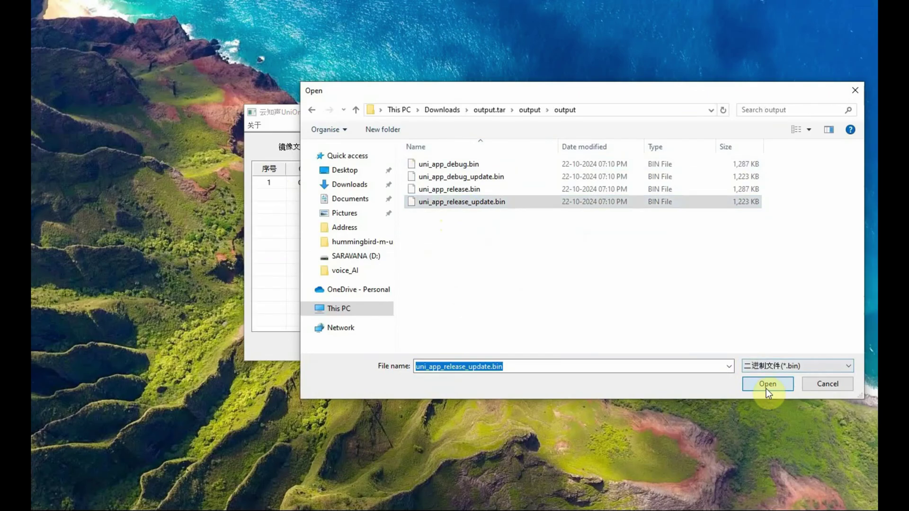
click(766, 388)
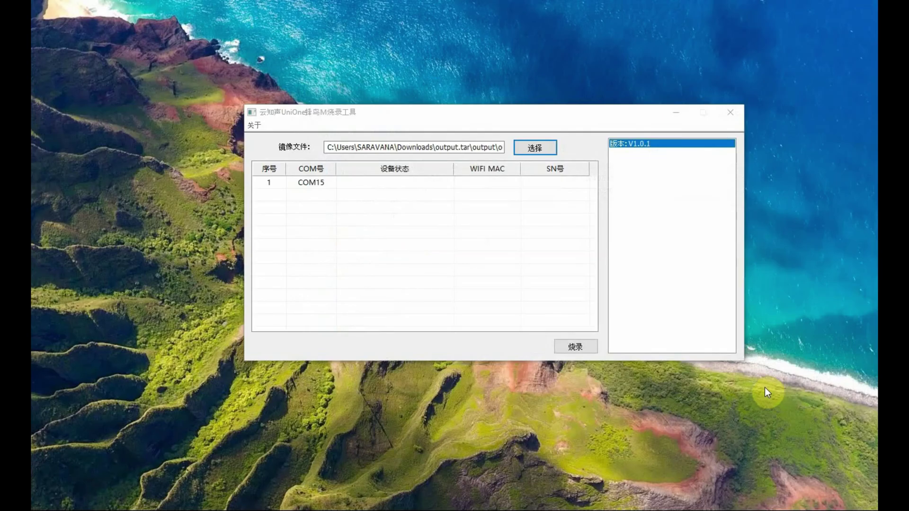
click(572, 348)
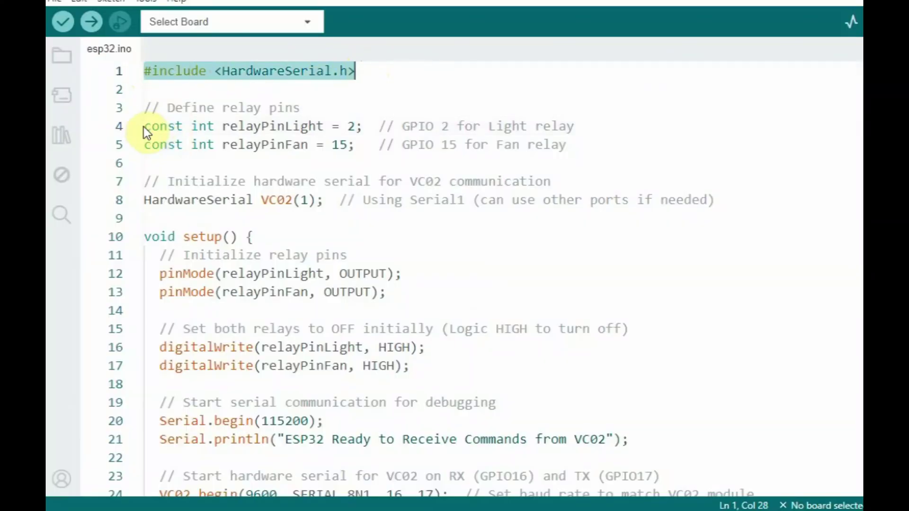
drag(148, 126, 363, 145)
drag(143, 199, 465, 199)
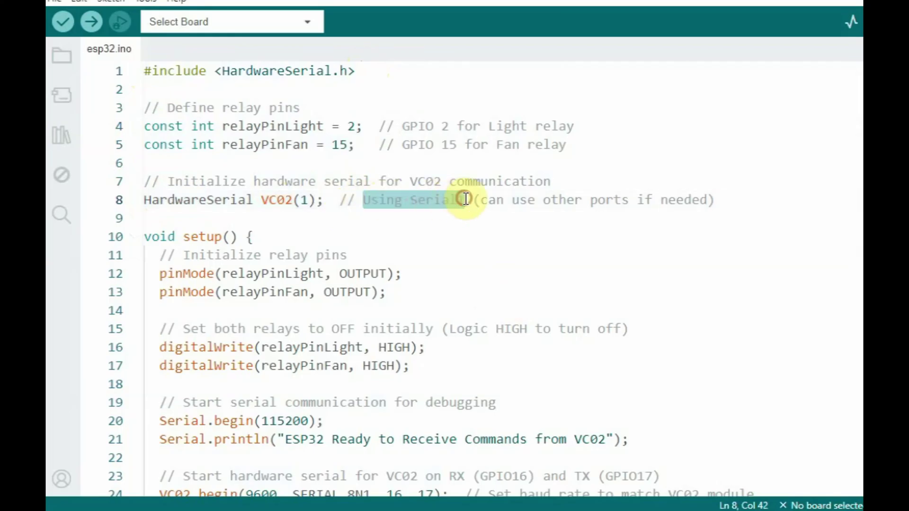
scroll(256, 272, down, 2)
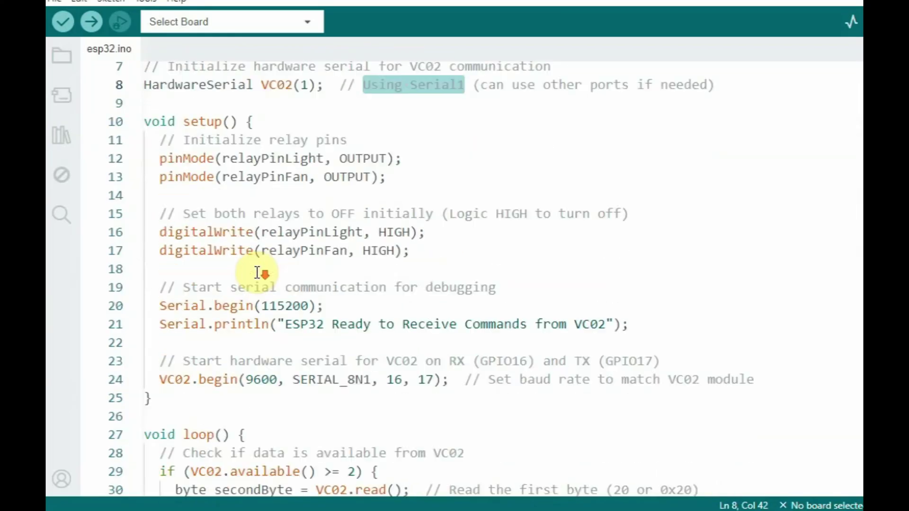
scroll(242, 236, down, 1)
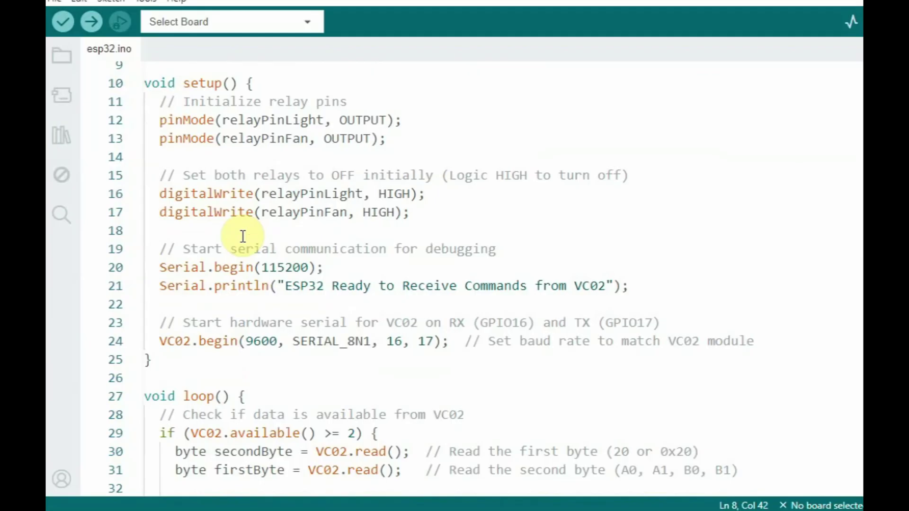
scroll(239, 286, down, 1)
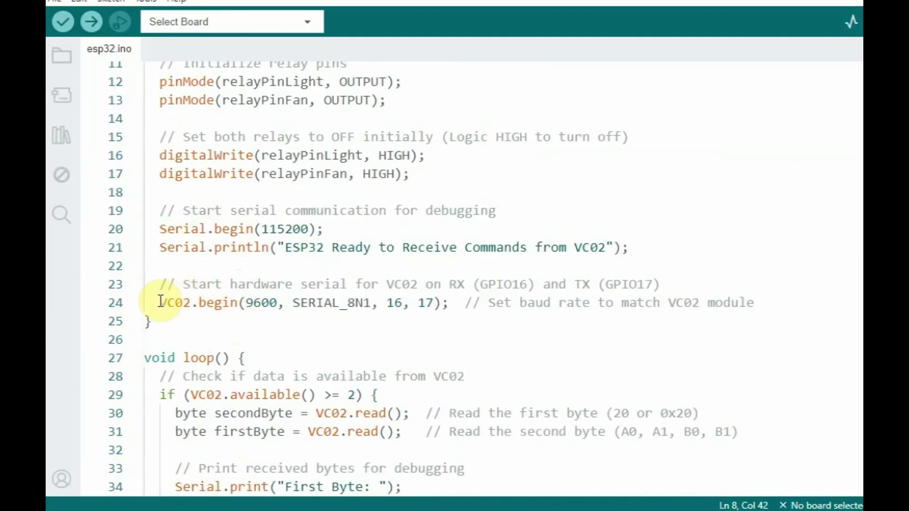
drag(161, 302, 447, 300)
scroll(449, 298, down, 3)
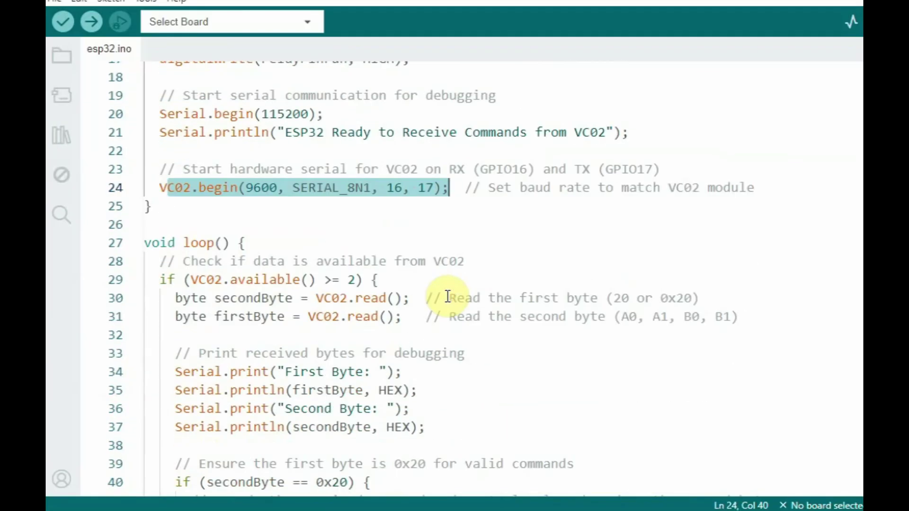
scroll(447, 297, down, 2)
click(161, 198)
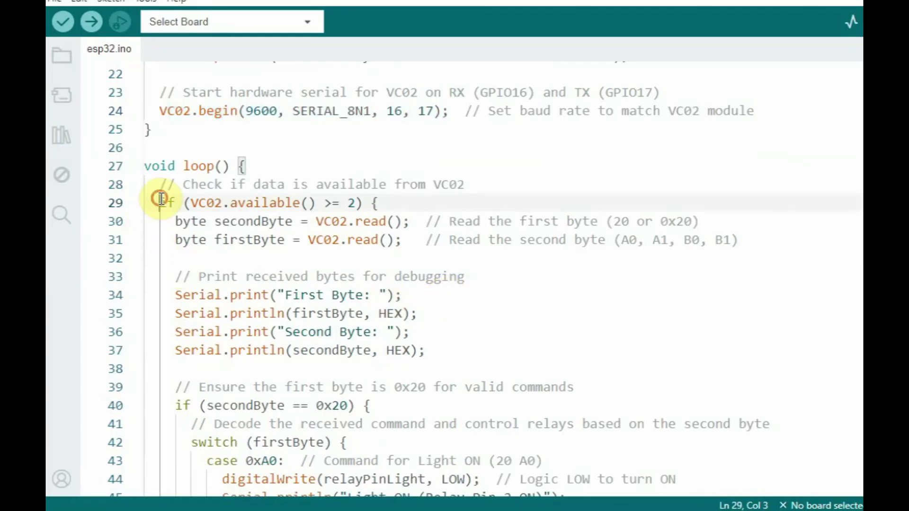
drag(161, 199, 411, 221)
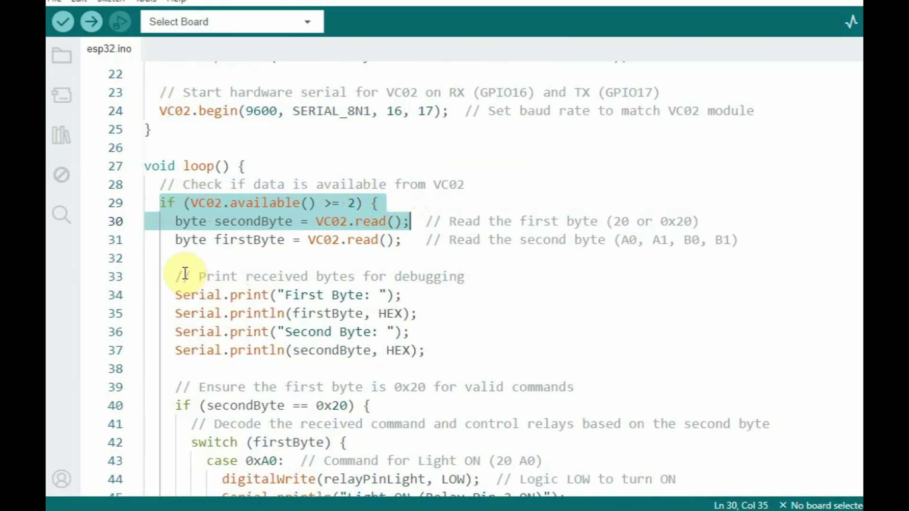
drag(177, 240, 396, 241)
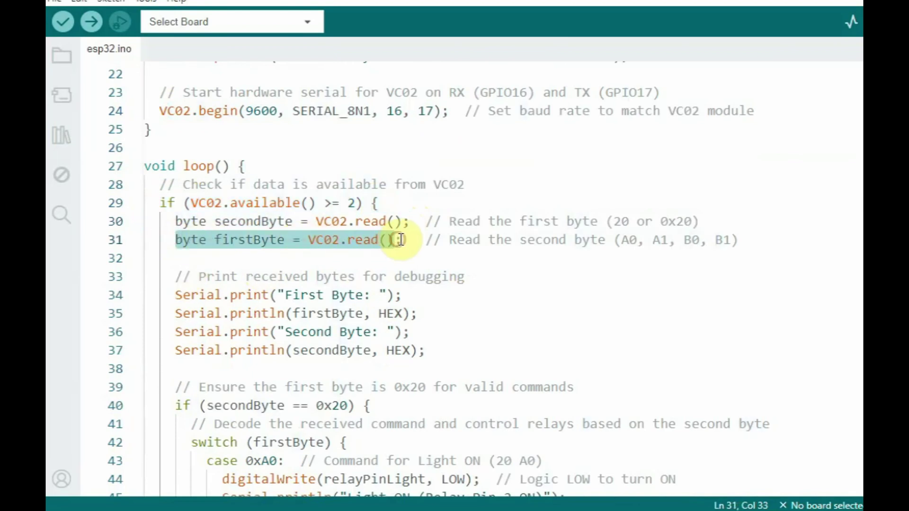
scroll(502, 258, down, 3)
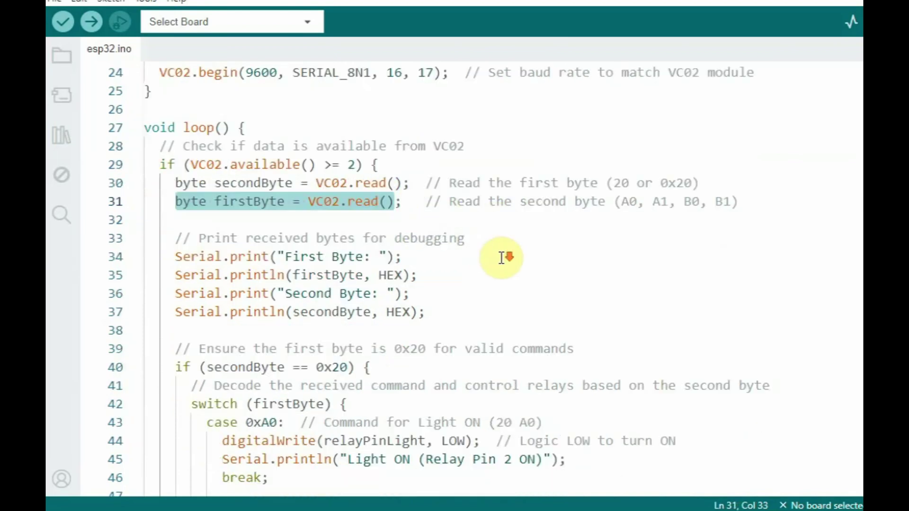
scroll(476, 231, down, 1)
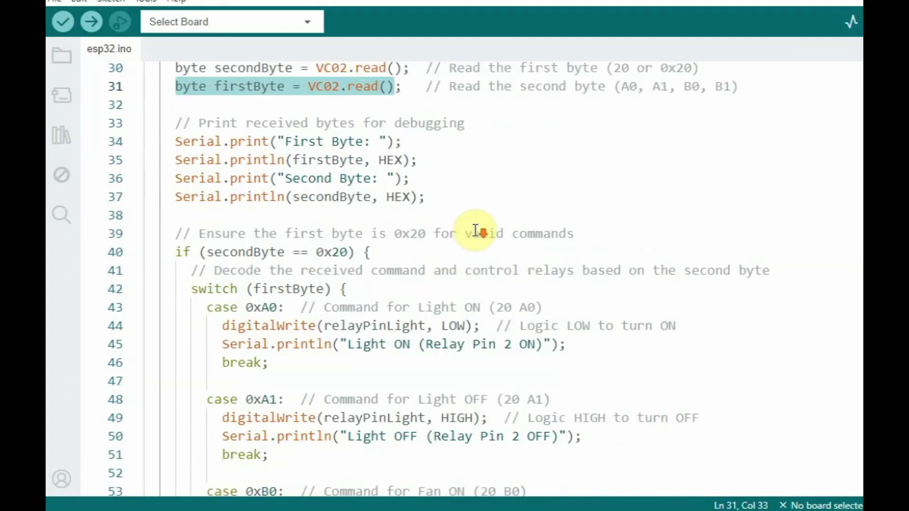
drag(175, 141, 489, 203)
scroll(540, 182, down, 2)
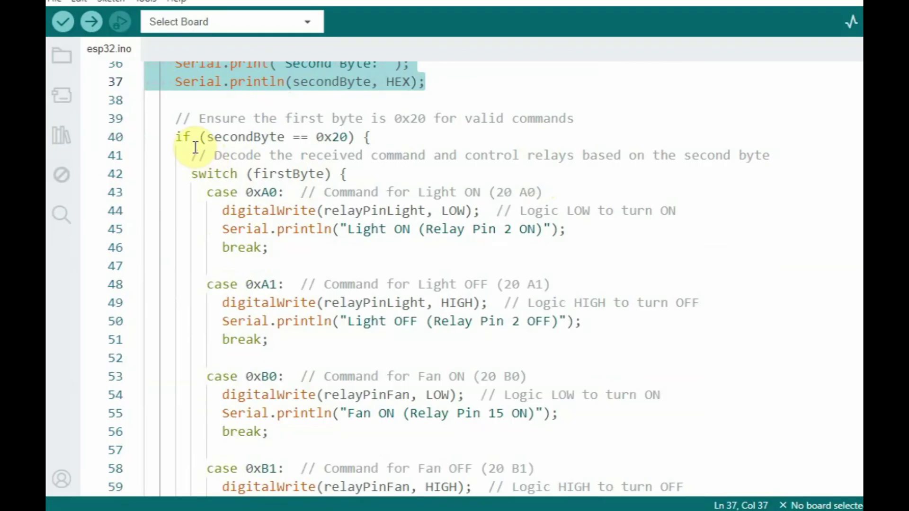
drag(176, 137, 370, 136)
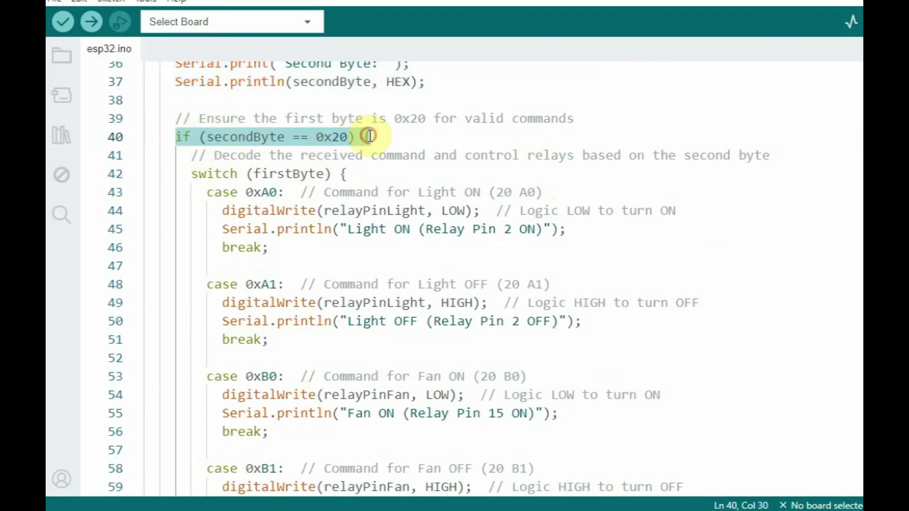
drag(192, 174, 327, 174)
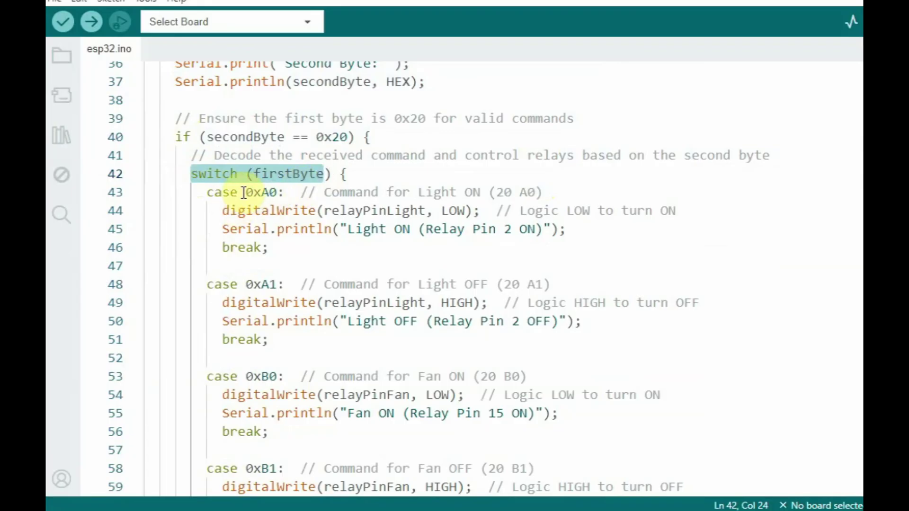
drag(243, 192, 278, 191)
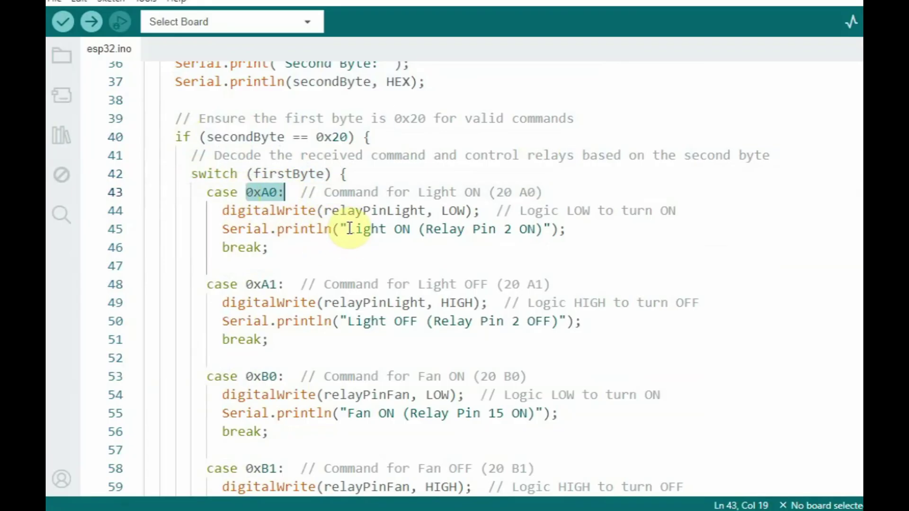
drag(324, 210, 476, 208)
drag(238, 284, 482, 303)
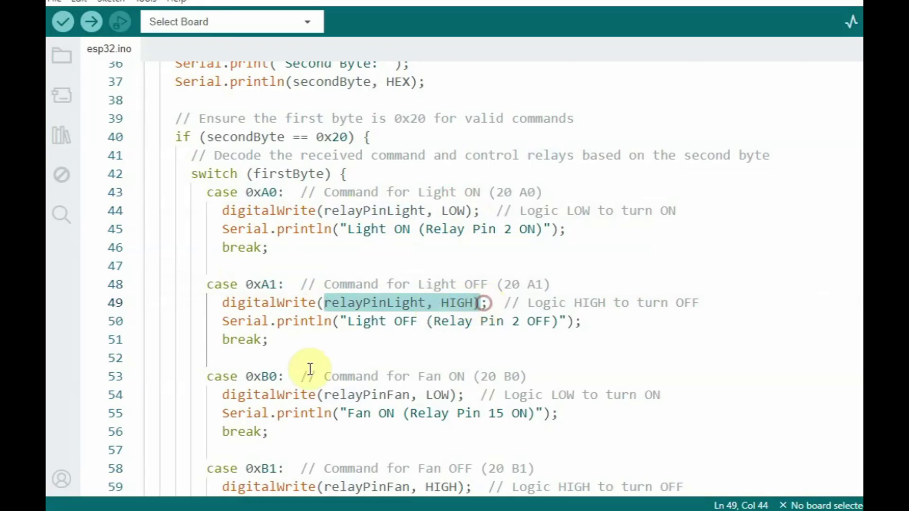
drag(242, 378, 457, 393)
scroll(413, 330, down, 2)
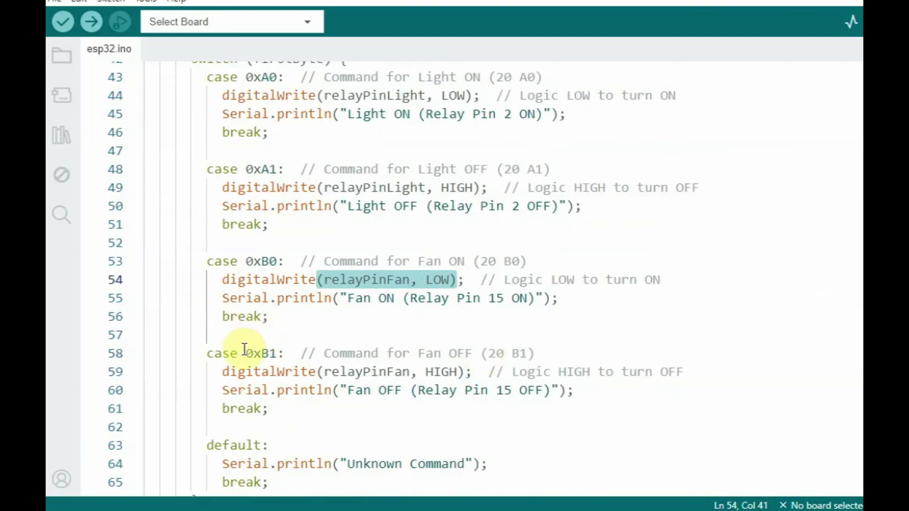